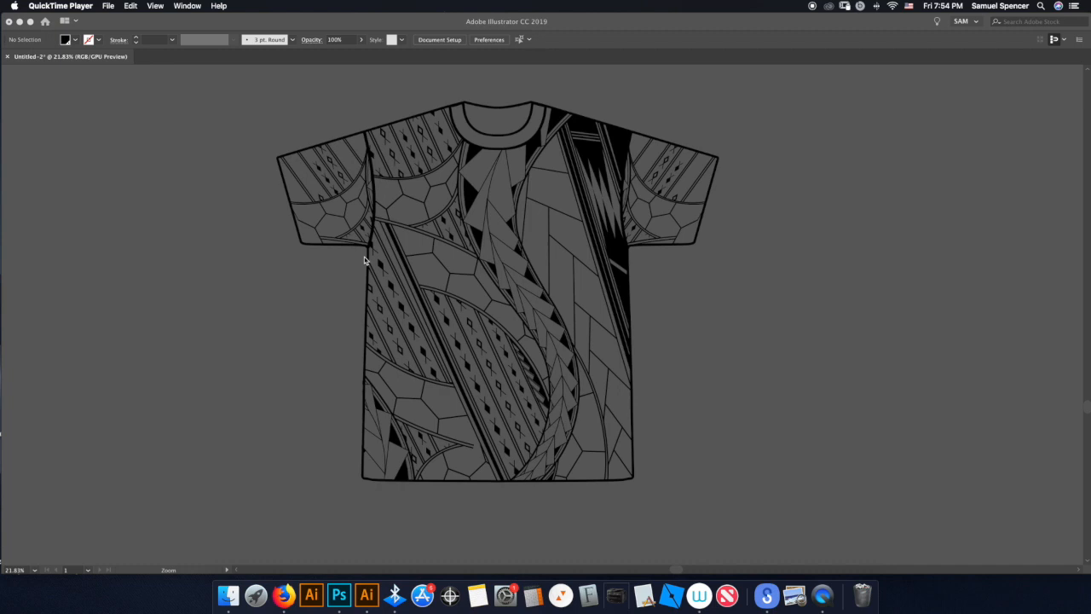
Check the T-shirt artwork's paths in outline view and return to the normal preview.
{"action": "left_click", "coordinate": [670, 285]}
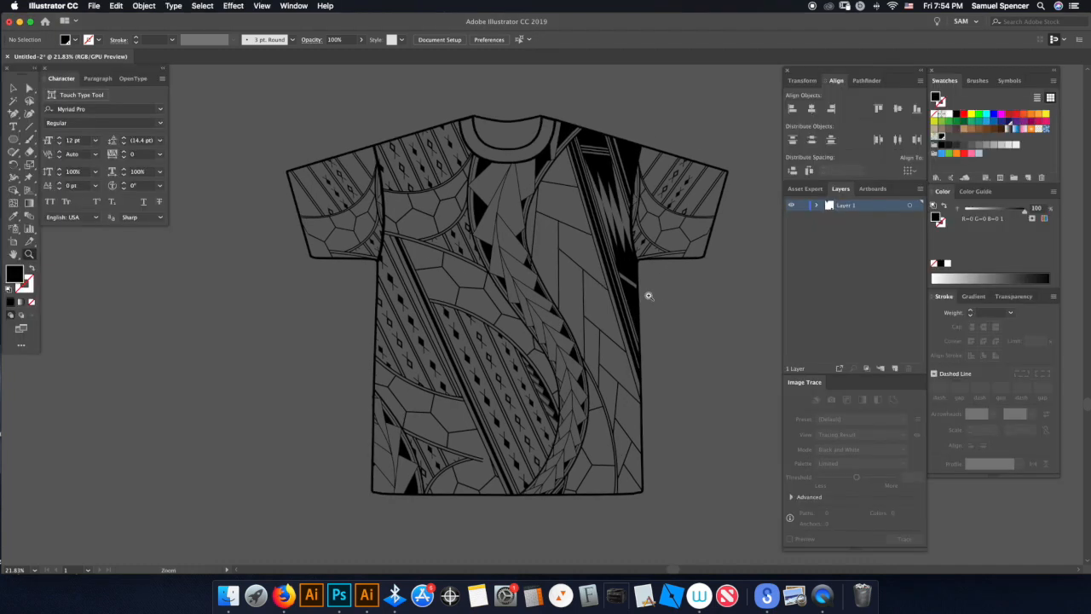
{"action": "key", "text": "super+y"}
{"action": "key", "text": "super+y"}
{"action": "key", "text": "super+y"}
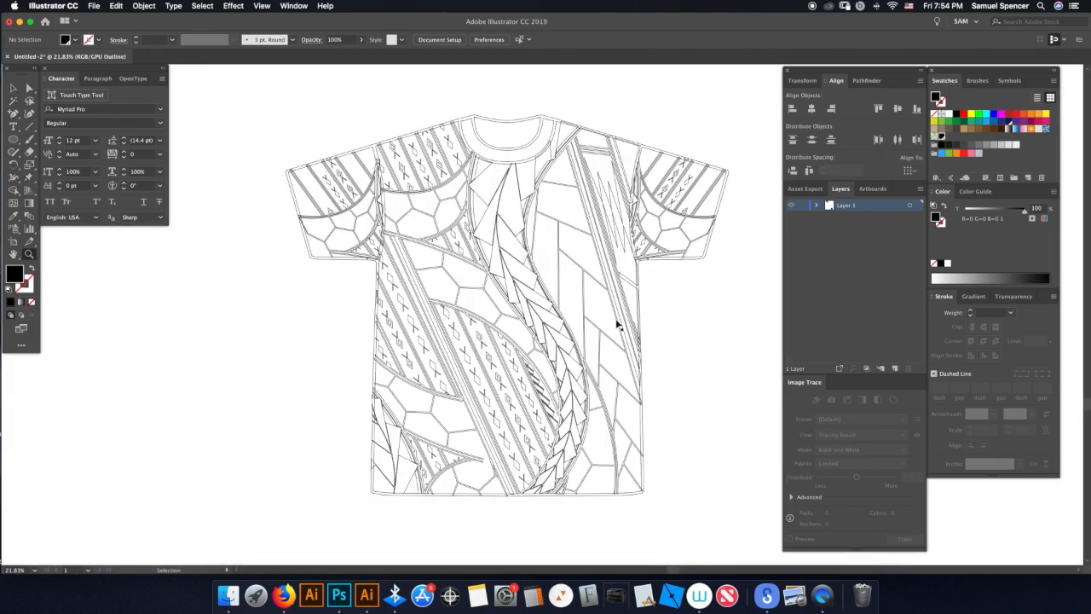
{"action": "key", "text": "super+y"}
Select the whole T-shirt artwork group and copy it to the clipboard.
{"action": "key", "text": "v"}
{"action": "left_click", "coordinate": [609, 362]}
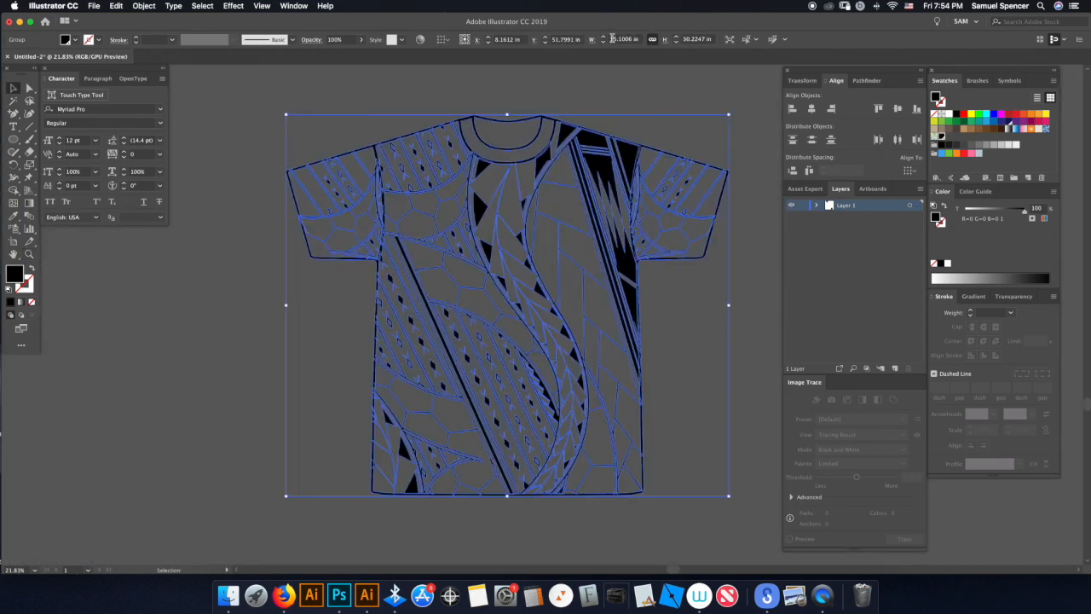
{"action": "key", "text": "a"}
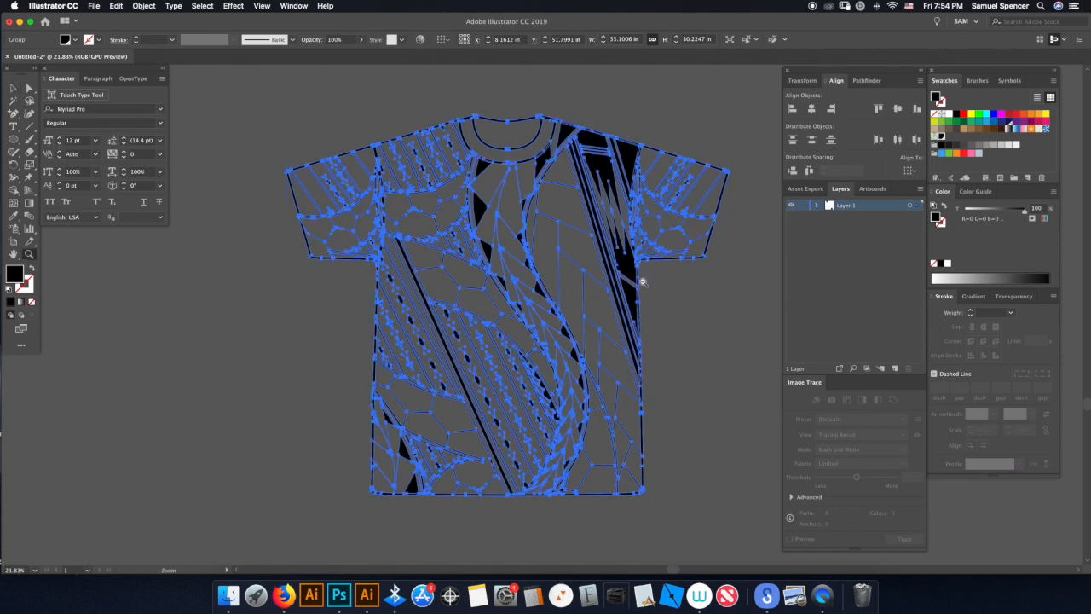
{"action": "left_click_drag", "start_coordinate": [642, 282], "coordinate": [529, 331]}
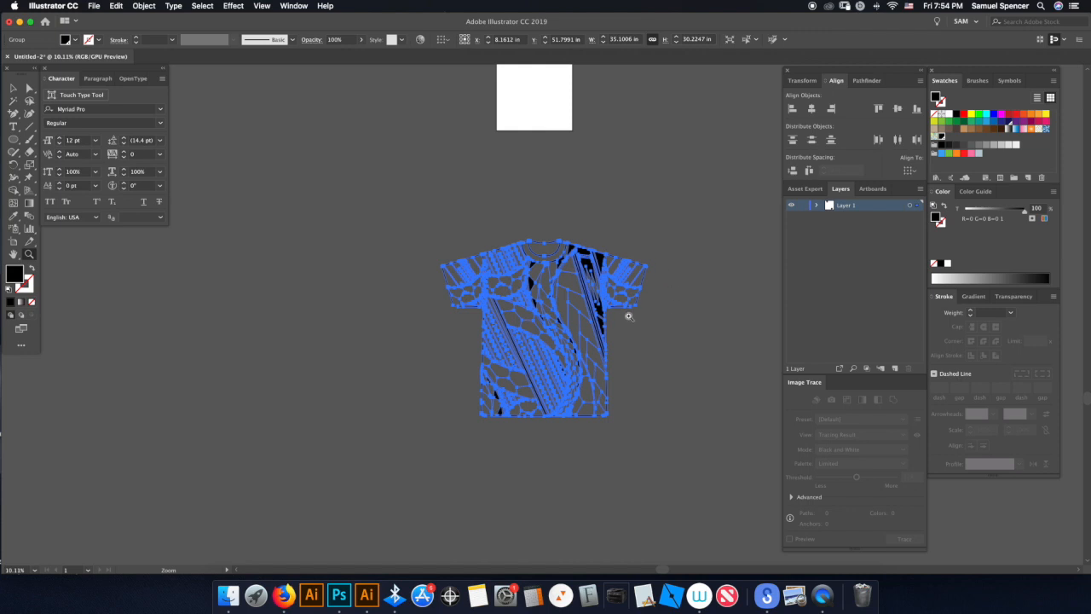
{"action": "key", "text": "v"}
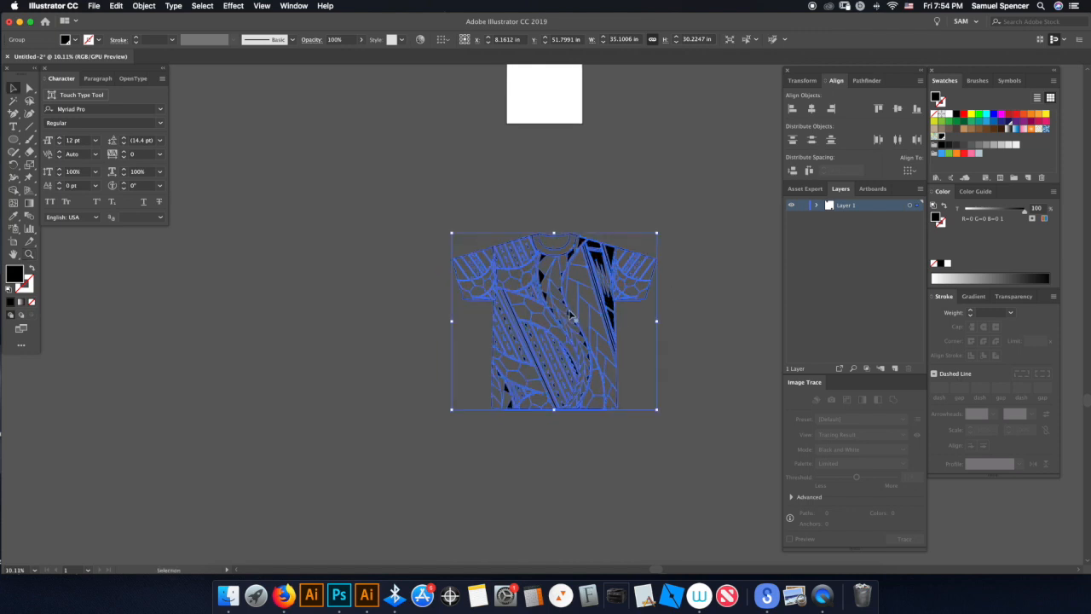
{"action": "key", "text": "a"}
{"action": "key", "text": "v"}
Switch to Photoshop and create a clipboard-sized document named ABCDE, measured in inches, at a resolution of 220 pixels/inch.
{"action": "left_click", "coordinate": [343, 592]}
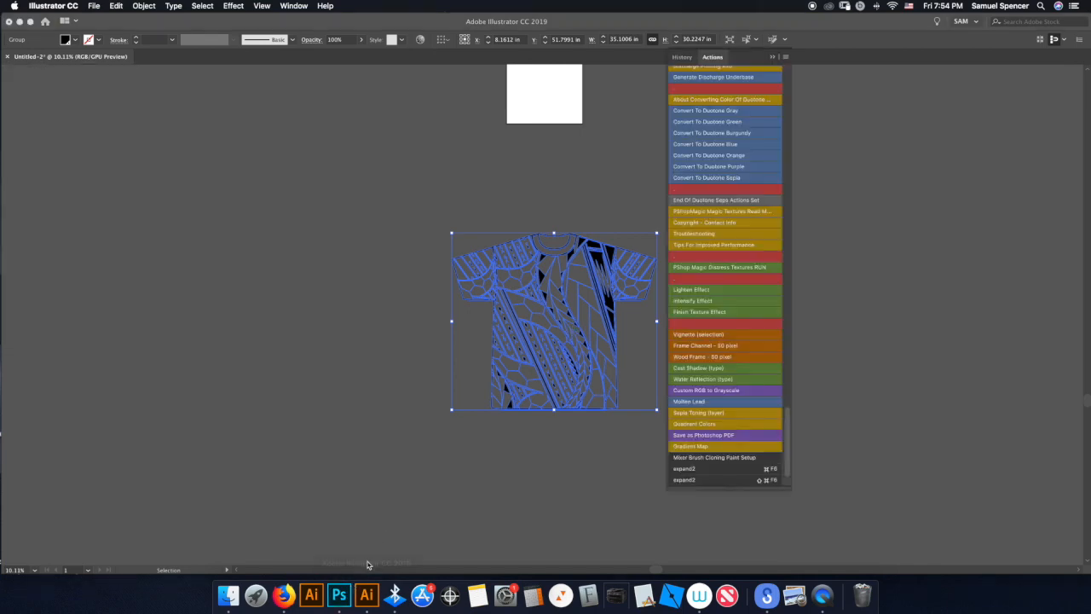
{"action": "key", "text": "super+w"}
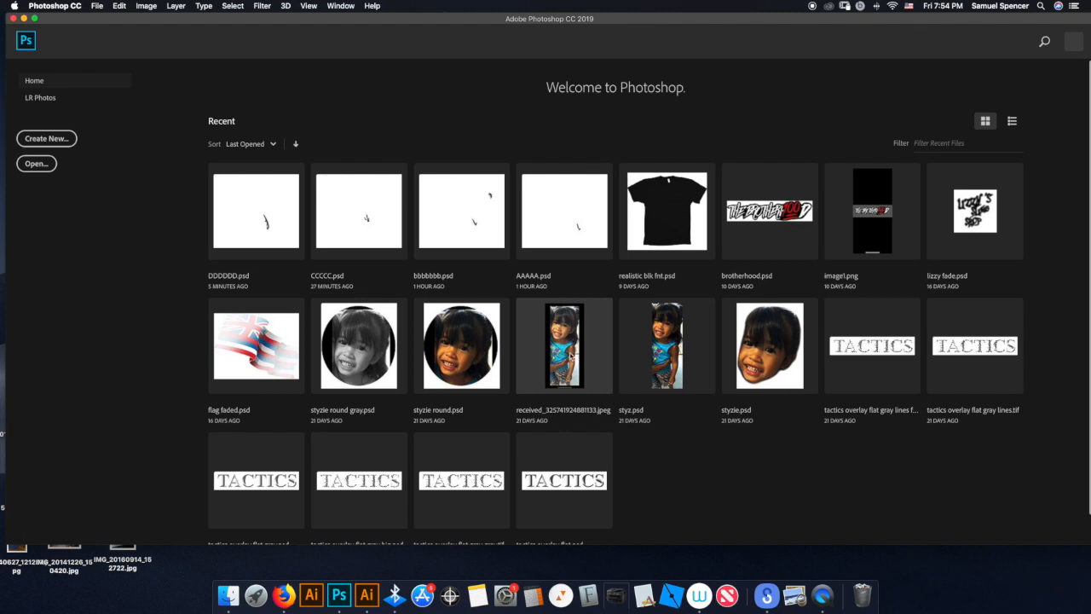
{"action": "key", "text": "super+n"}
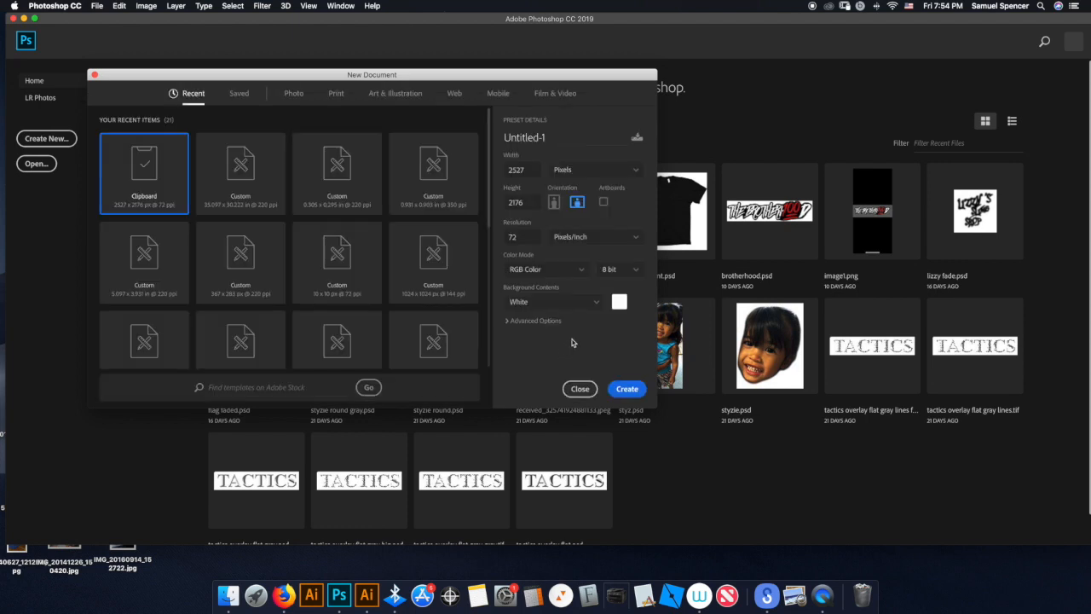
{"action": "left_click", "coordinate": [596, 173]}
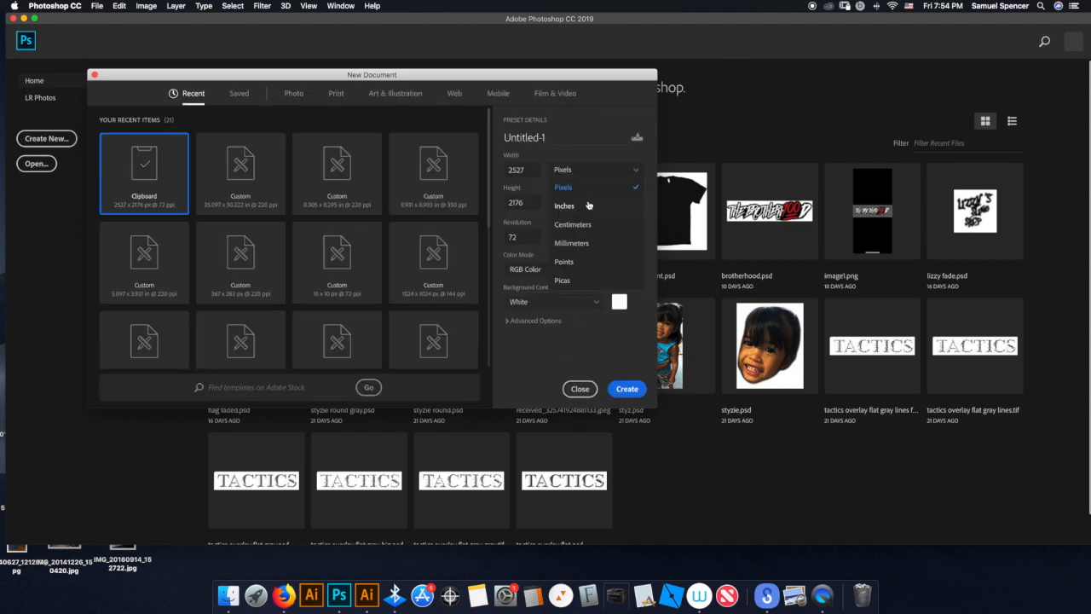
{"action": "left_click", "coordinate": [575, 207]}
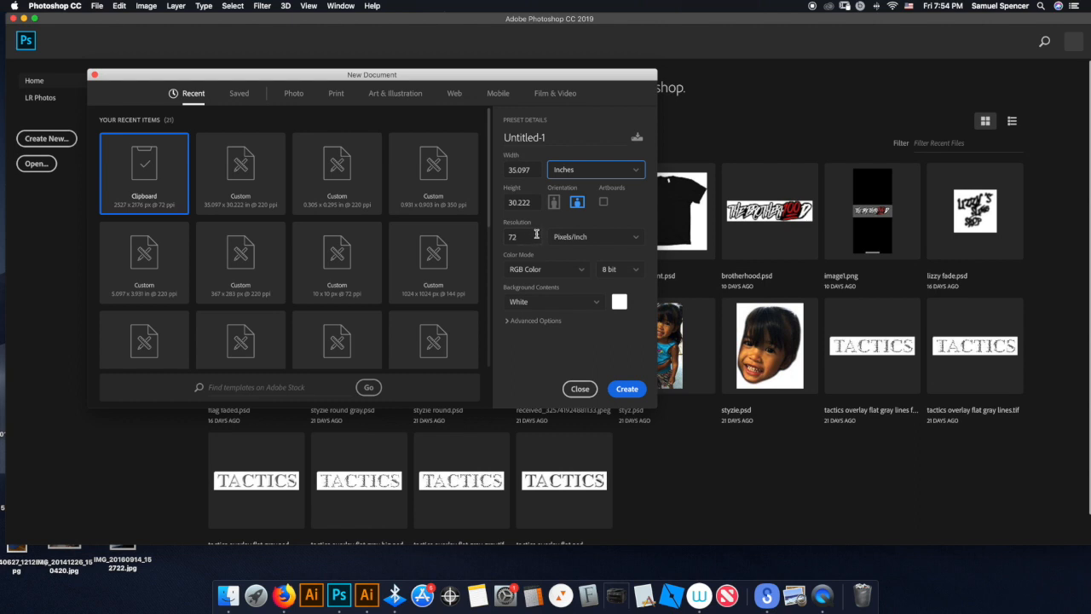
{"action": "double_click", "coordinate": [528, 237]}
{"action": "type", "text": "220"}
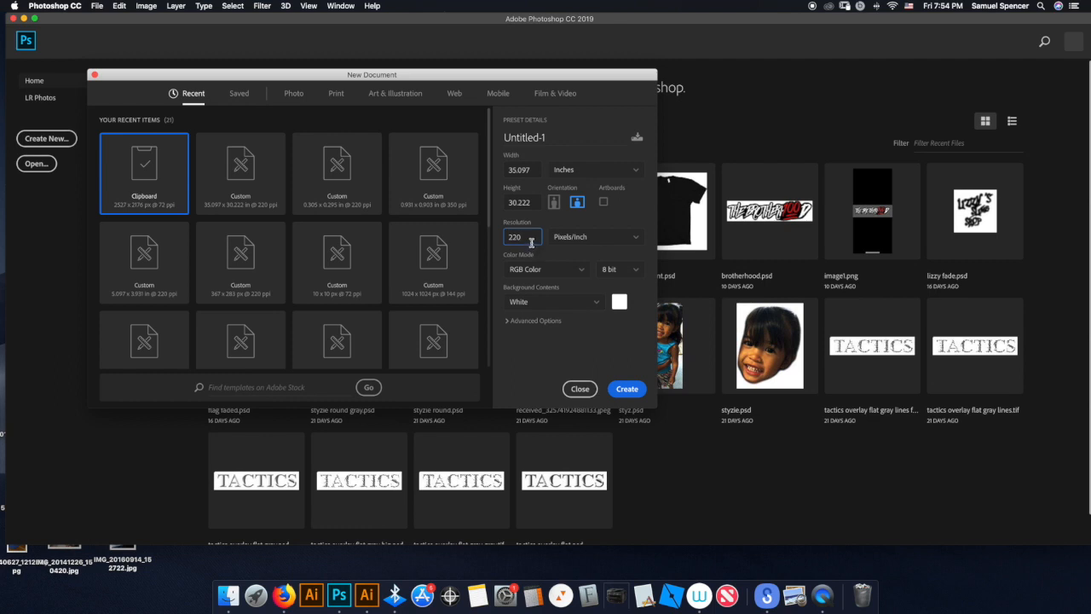
{"action": "left_click_drag", "start_coordinate": [555, 140], "coordinate": [491, 141]}
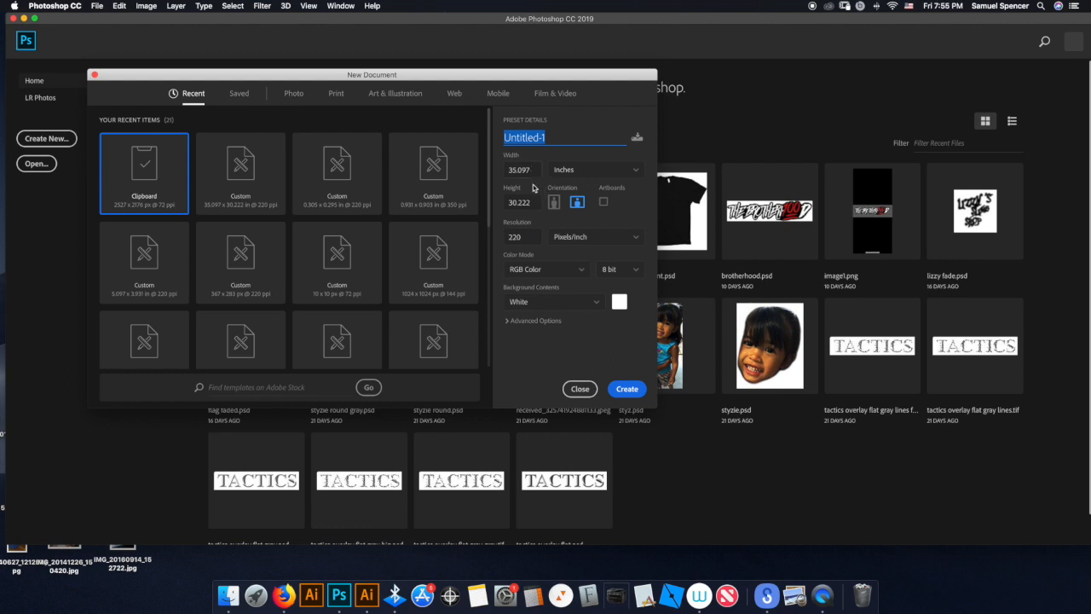
{"action": "type", "text": "ABCDE"}
{"action": "left_click", "coordinate": [626, 391]}
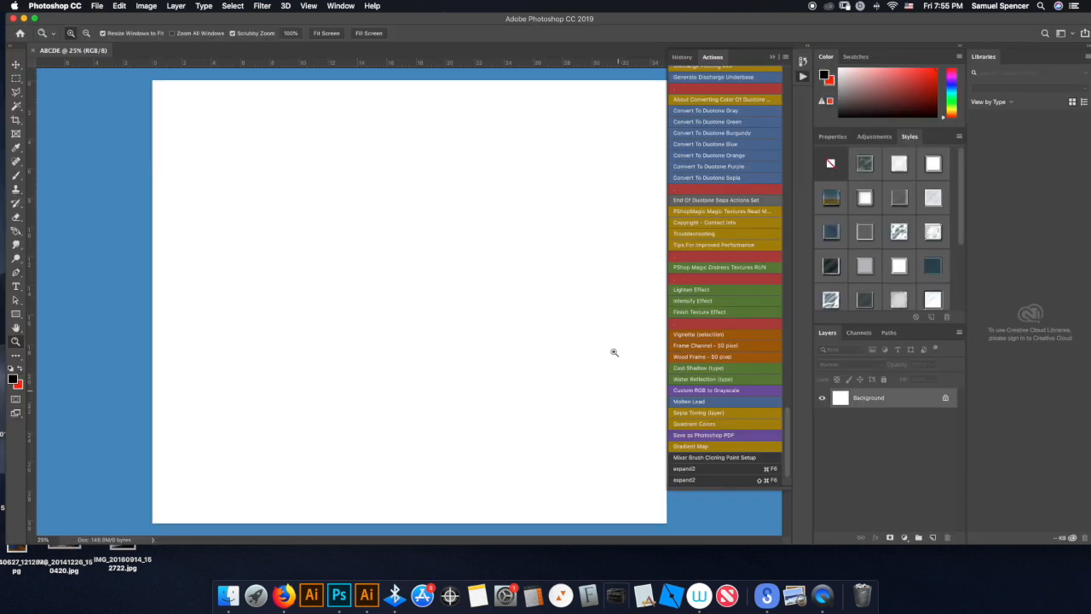
Paste the copied T-shirt artwork as pixels and add a new empty layer above it.
{"action": "key", "text": "super+v"}
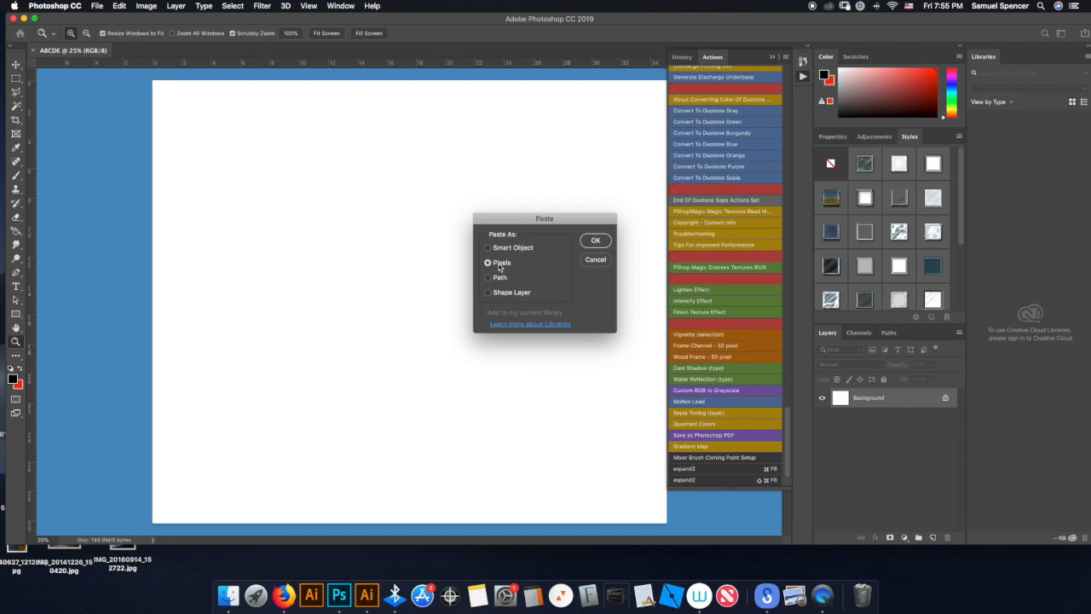
{"action": "left_click", "coordinate": [595, 240]}
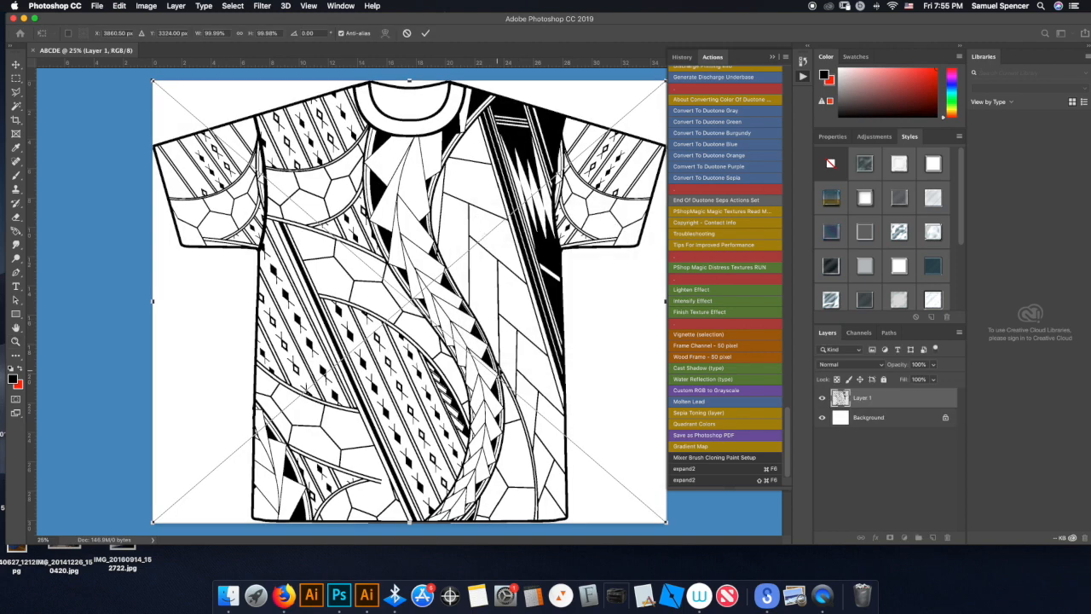
{"action": "key", "text": "Return"}
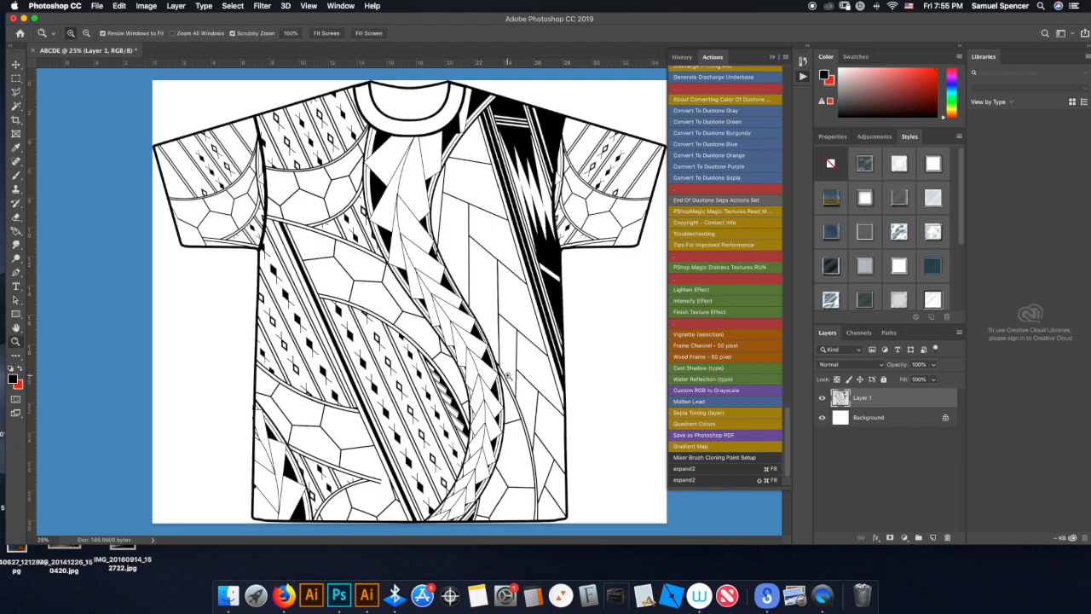
{"action": "left_click", "coordinate": [933, 537]}
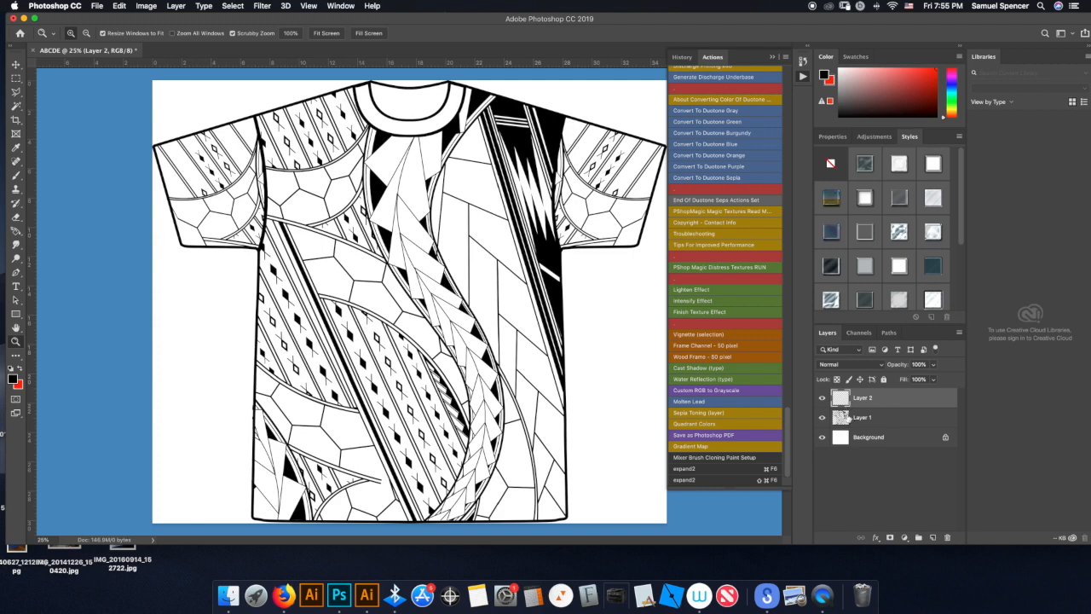
On Layer 1, select the white four-sided shape in the shirt's central pattern with the Magic Wand.
{"action": "left_click_drag", "start_coordinate": [419, 245], "coordinate": [588, 187]}
{"action": "left_click_drag", "start_coordinate": [407, 327], "coordinate": [330, 455]}
{"action": "left_click_drag", "start_coordinate": [404, 297], "coordinate": [360, 365]}
{"action": "mouse_move", "coordinate": [441, 341]}
{"action": "left_mouse_down"}
{"action": "mouse_move", "coordinate": [424, 369]}
{"action": "mouse_move", "coordinate": [446, 326]}
{"action": "left_mouse_up"}
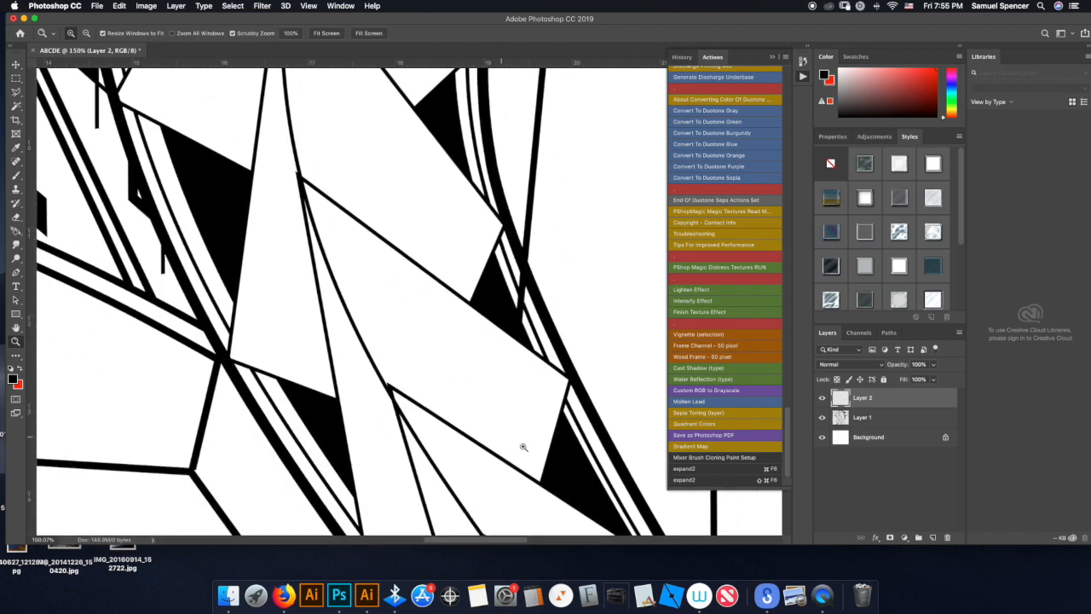
{"action": "left_click", "coordinate": [862, 419]}
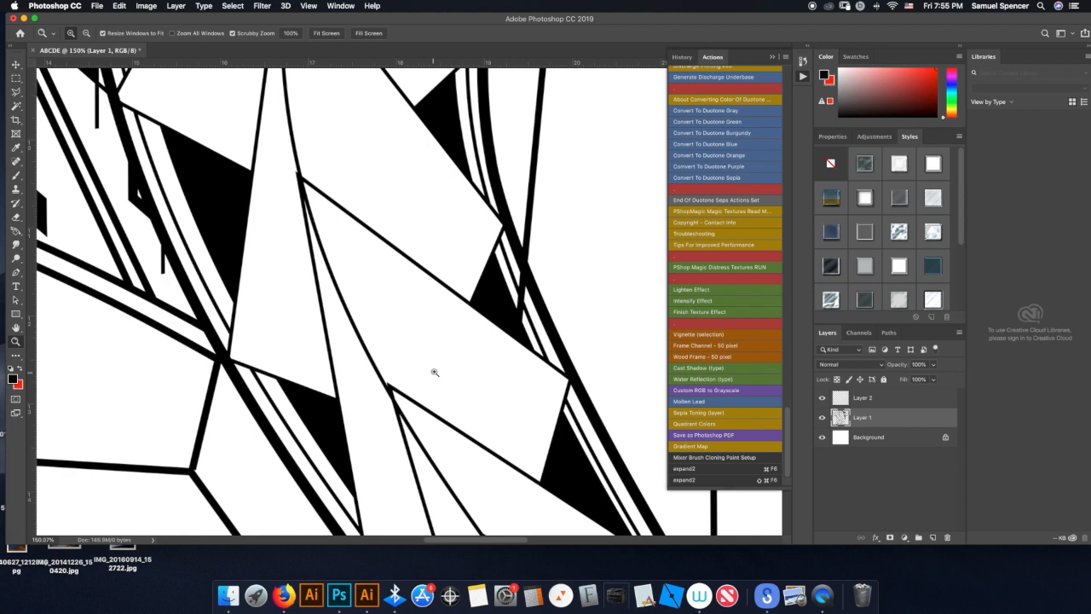
{"action": "key", "text": "w"}
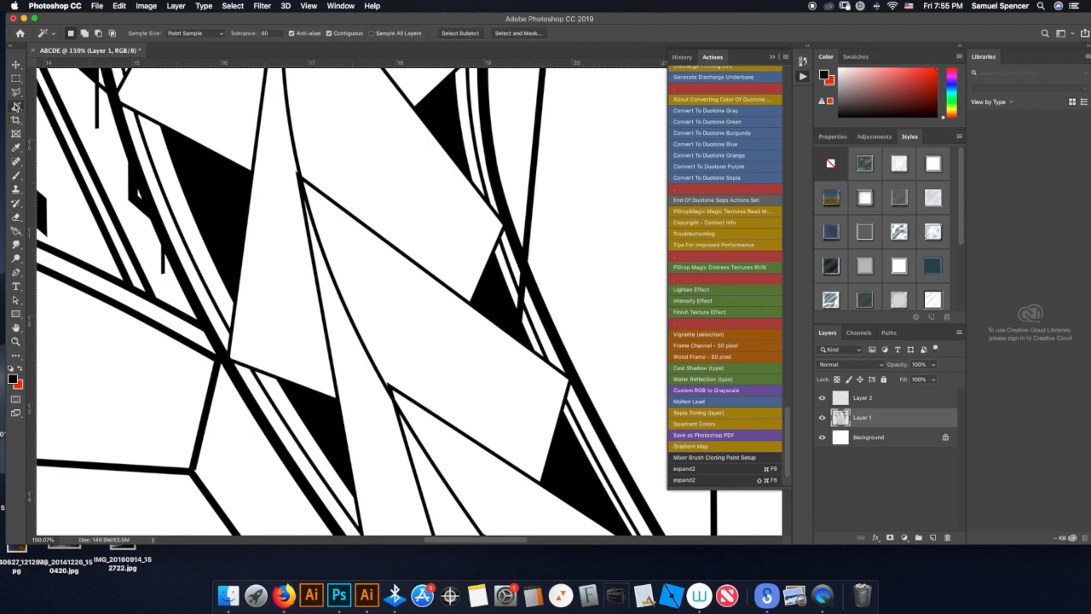
{"action": "left_click", "coordinate": [16, 106]}
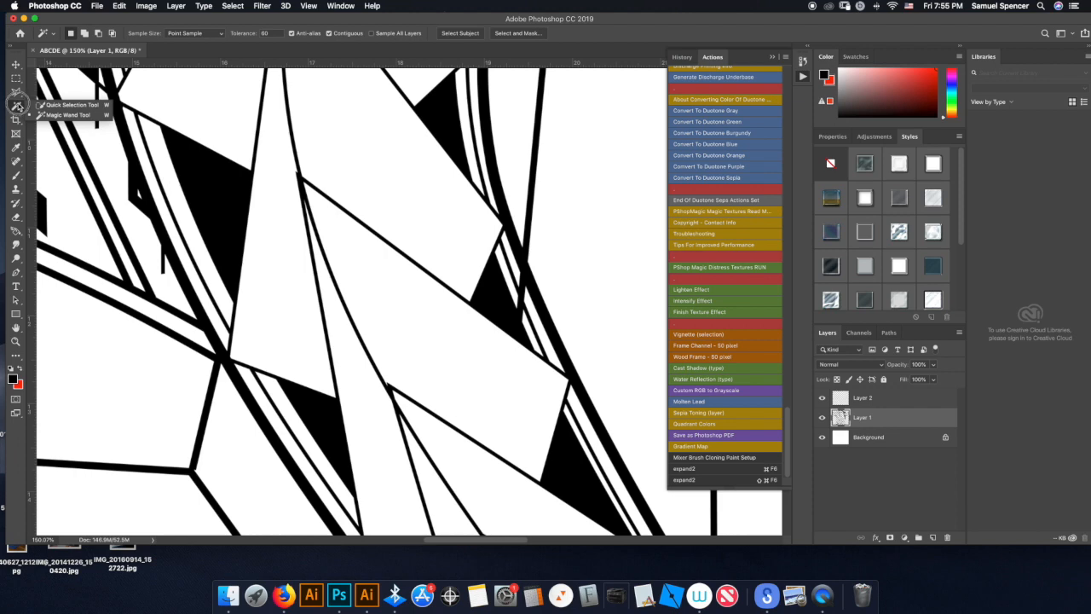
{"action": "left_click", "coordinate": [419, 380]}
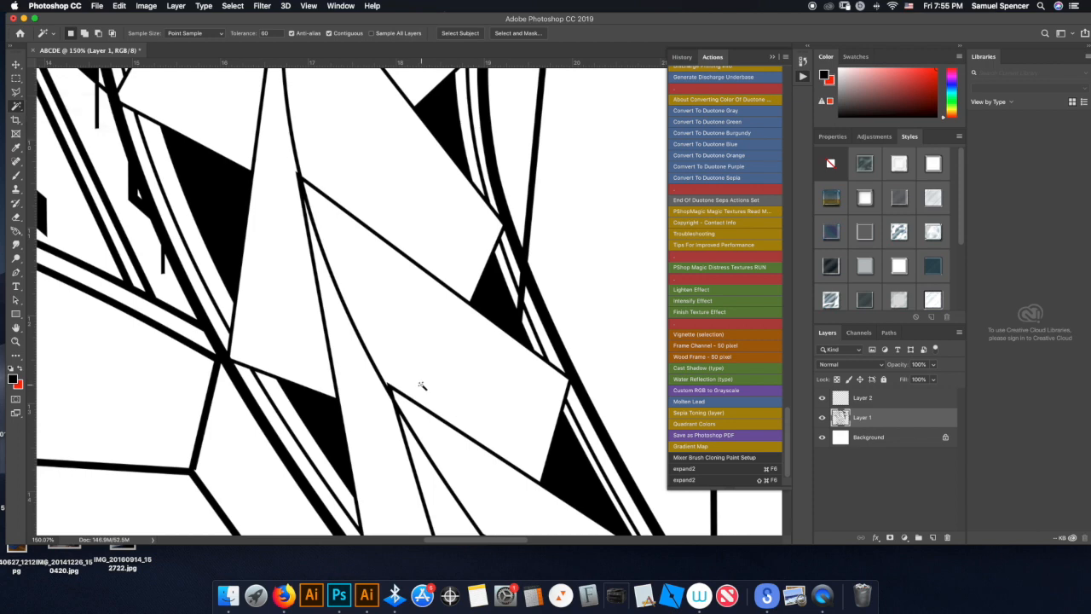
{"action": "left_click", "coordinate": [428, 385]}
Try brushing soft black shading along the selected shape's upper edge on Layer 1, deselect to inspect the edge, and undo both.
{"action": "key", "text": "z"}
{"action": "left_click_drag", "start_coordinate": [461, 253], "coordinate": [487, 231]}
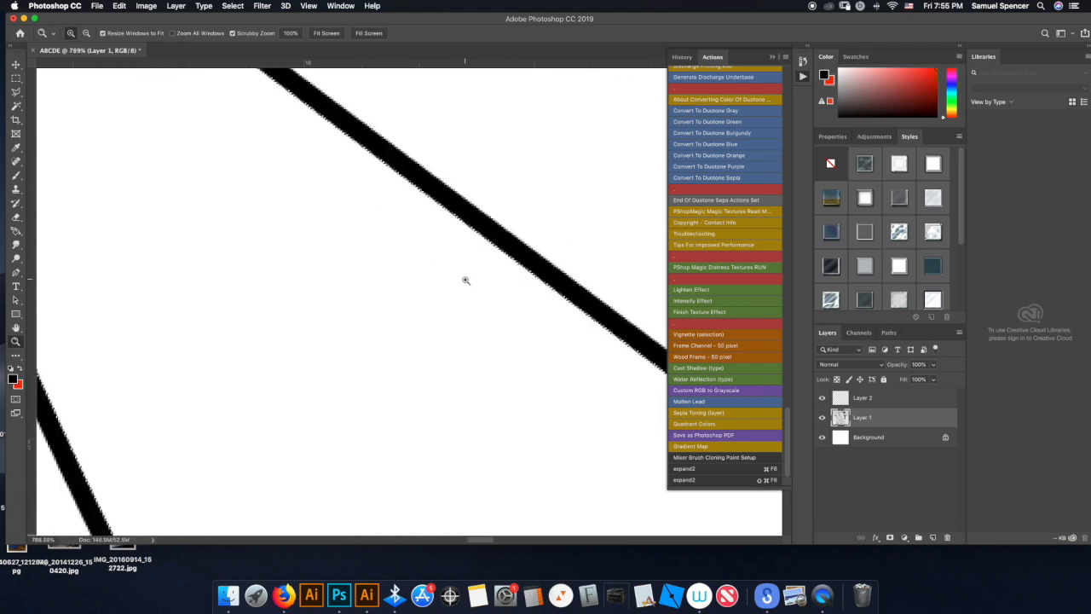
{"action": "key", "text": "b"}
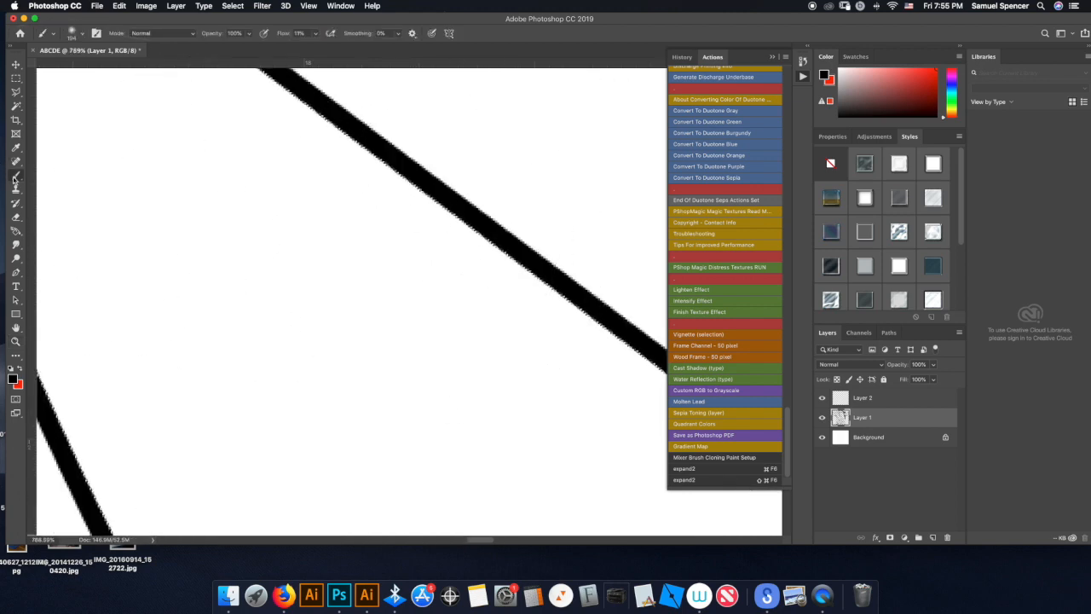
{"action": "mouse_move", "coordinate": [421, 207]}
{"action": "left_mouse_down"}
{"action": "mouse_move", "coordinate": [536, 280]}
{"action": "mouse_move", "coordinate": [514, 170]}
{"action": "mouse_move", "coordinate": [509, 295]}
{"action": "mouse_move", "coordinate": [404, 182]}
{"action": "mouse_move", "coordinate": [350, 183]}
{"action": "left_mouse_up"}
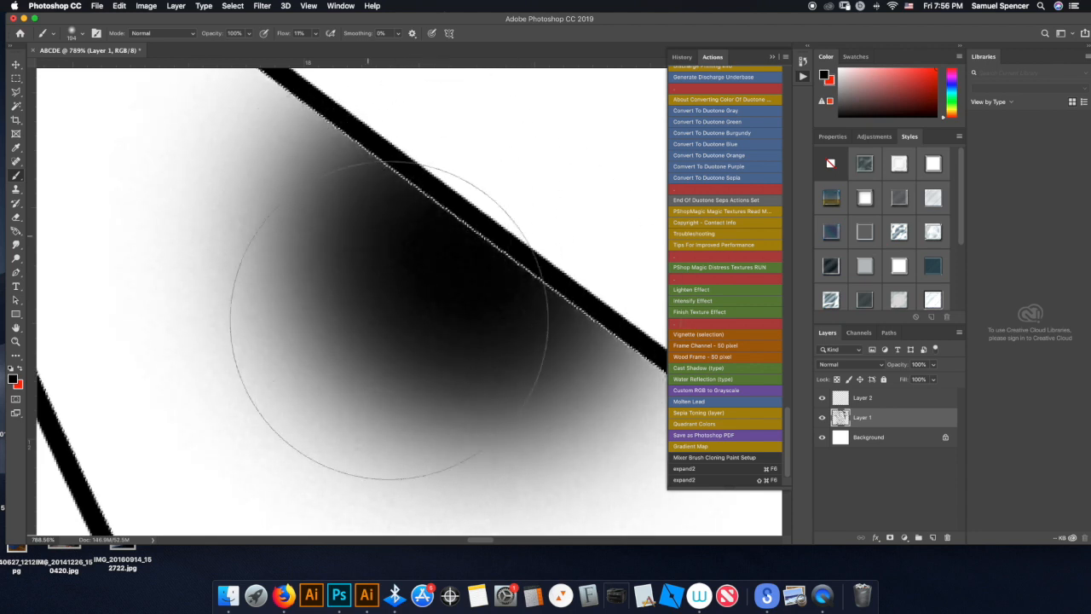
{"action": "key", "text": "super+d"}
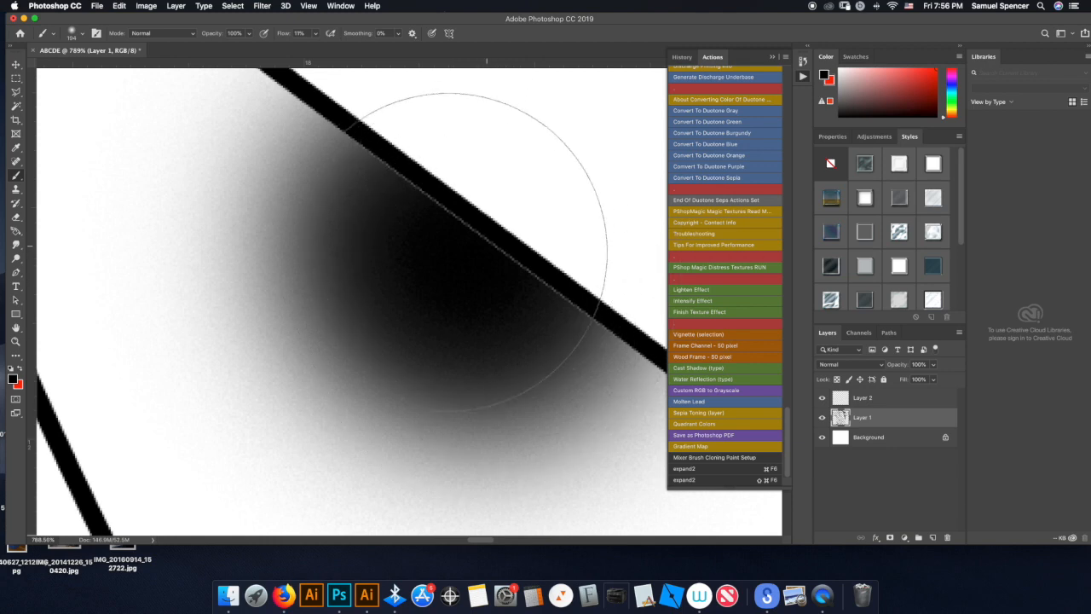
{"action": "mouse_move", "coordinate": [514, 296]}
{"action": "left_mouse_down"}
{"action": "mouse_move", "coordinate": [462, 329]}
{"action": "mouse_move", "coordinate": [511, 316]}
{"action": "mouse_move", "coordinate": [587, 242]}
{"action": "left_mouse_up"}
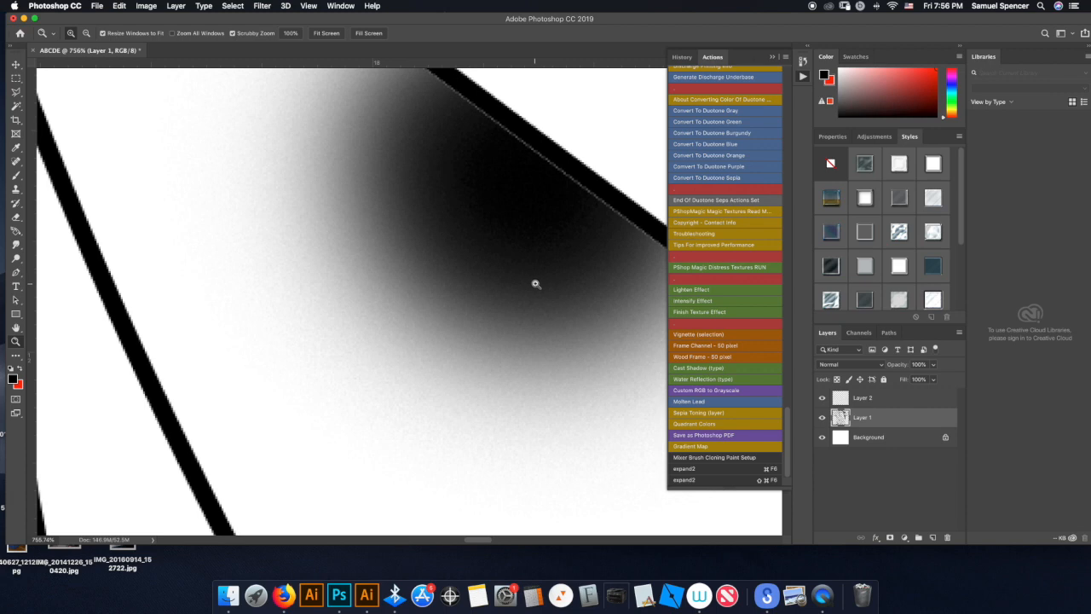
{"action": "key", "text": "super+z"}
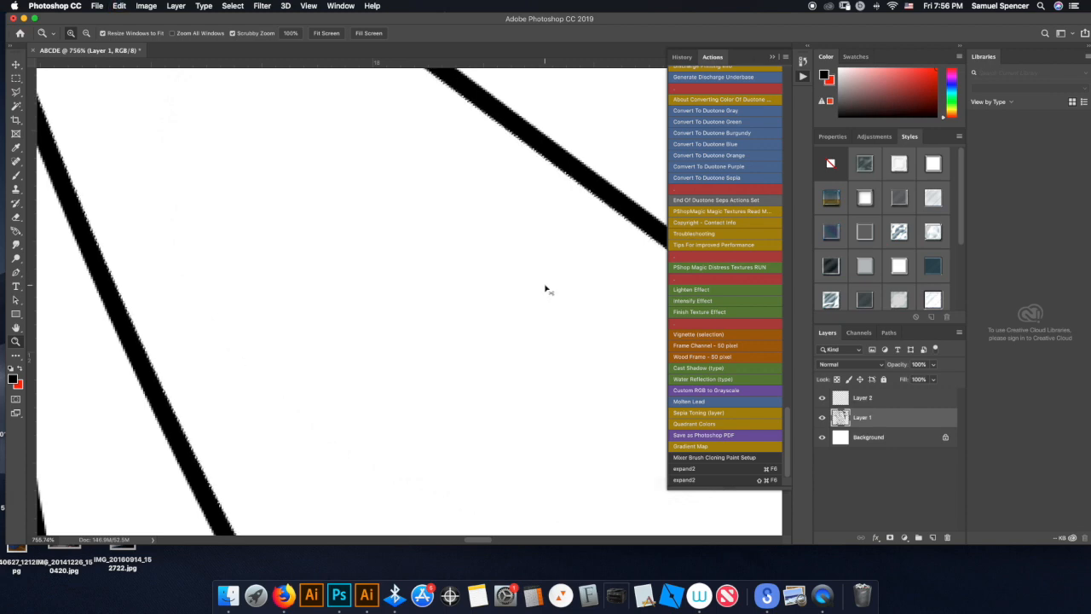
Examine the selection's edge along the black outlines of the selected shape at different magnifications.
{"action": "scroll", "coordinate": [542, 269], "scroll_direction": "up", "scroll_amount": 2}
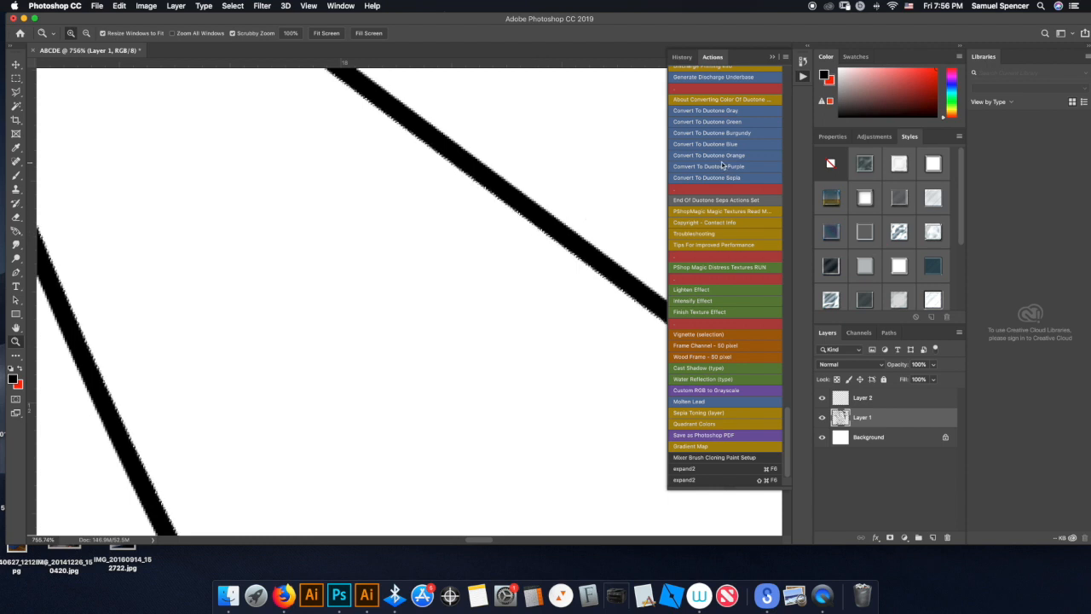
{"action": "left_click", "coordinate": [569, 240]}
{"action": "left_click_drag", "start_coordinate": [570, 241], "coordinate": [511, 319]}
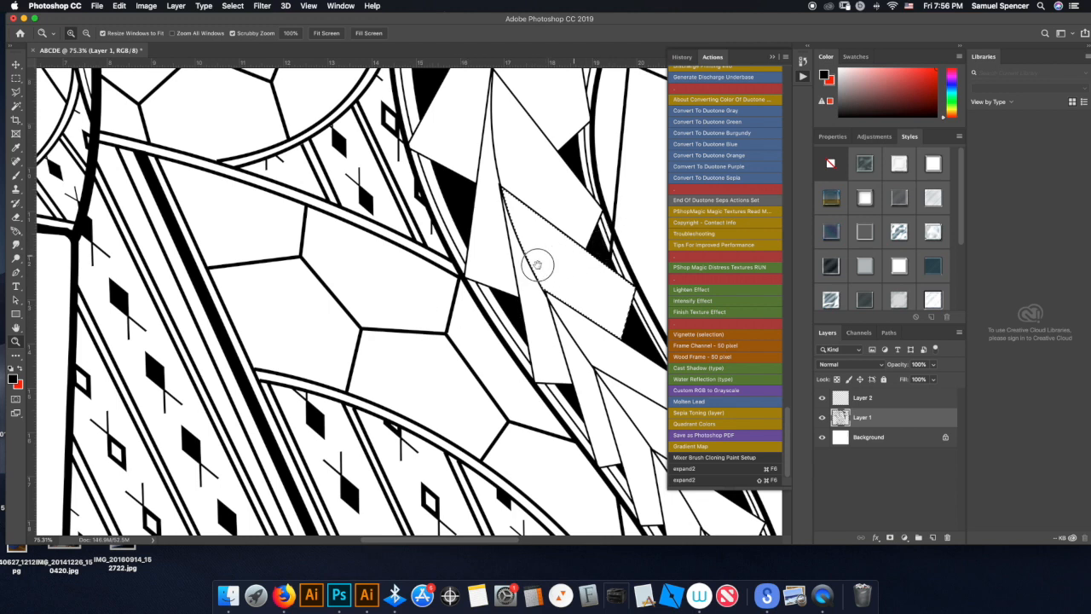
{"action": "scroll", "coordinate": [540, 260], "scroll_direction": "down", "scroll_amount": 3}
{"action": "scroll", "coordinate": [540, 261], "scroll_direction": "left", "scroll_amount": 2}
{"action": "left_click_drag", "start_coordinate": [569, 237], "coordinate": [497, 259]}
{"action": "left_click_drag", "start_coordinate": [499, 263], "coordinate": [585, 230]}
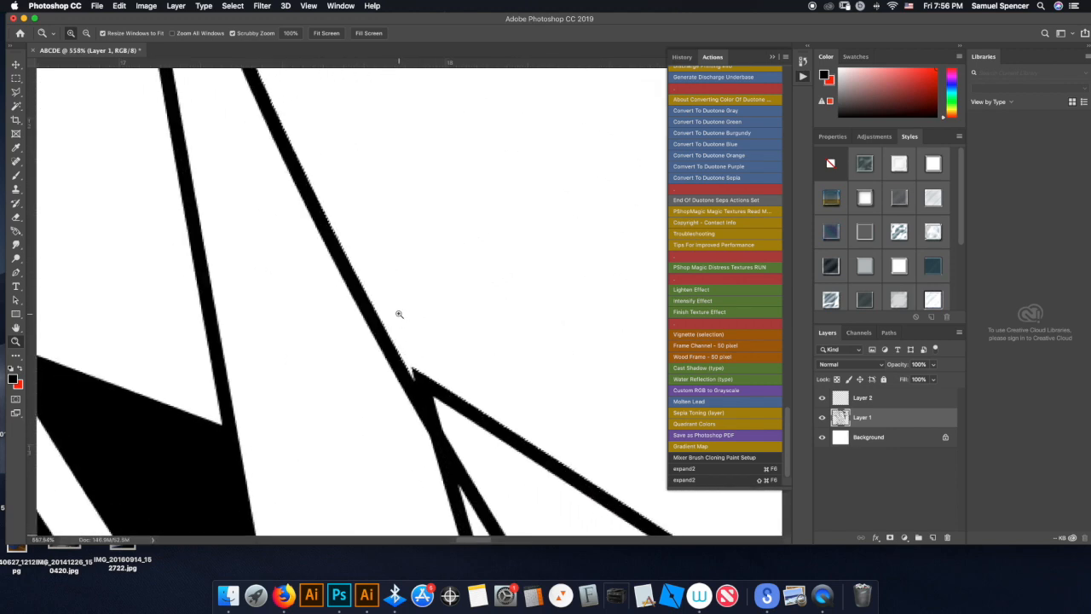
Hide and redisplay the Actions panel, and turn off its Button Mode.
{"action": "left_click", "coordinate": [340, 6]}
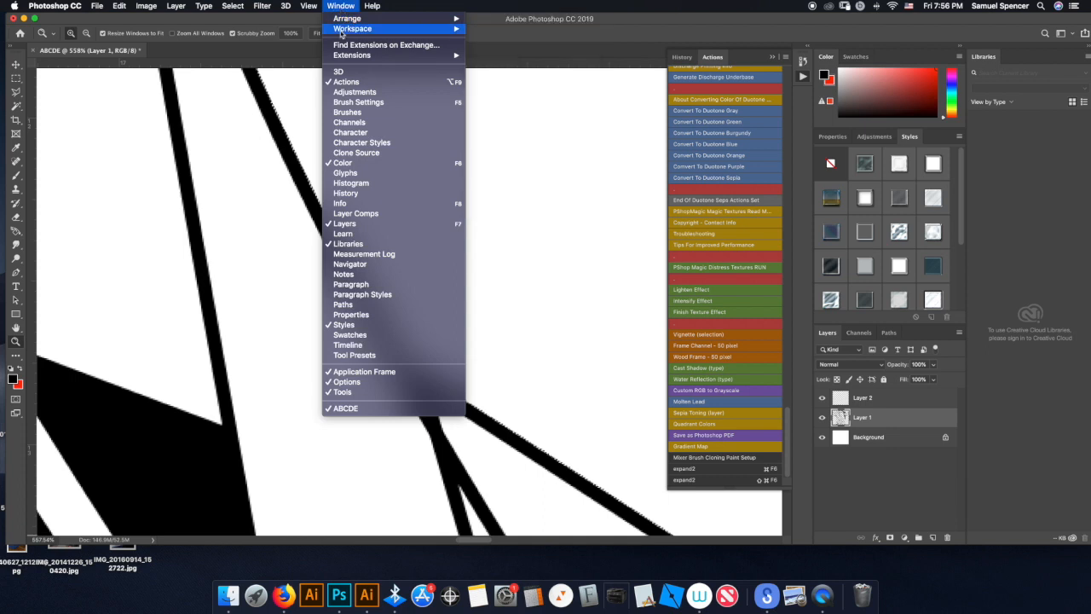
{"action": "left_click", "coordinate": [358, 81]}
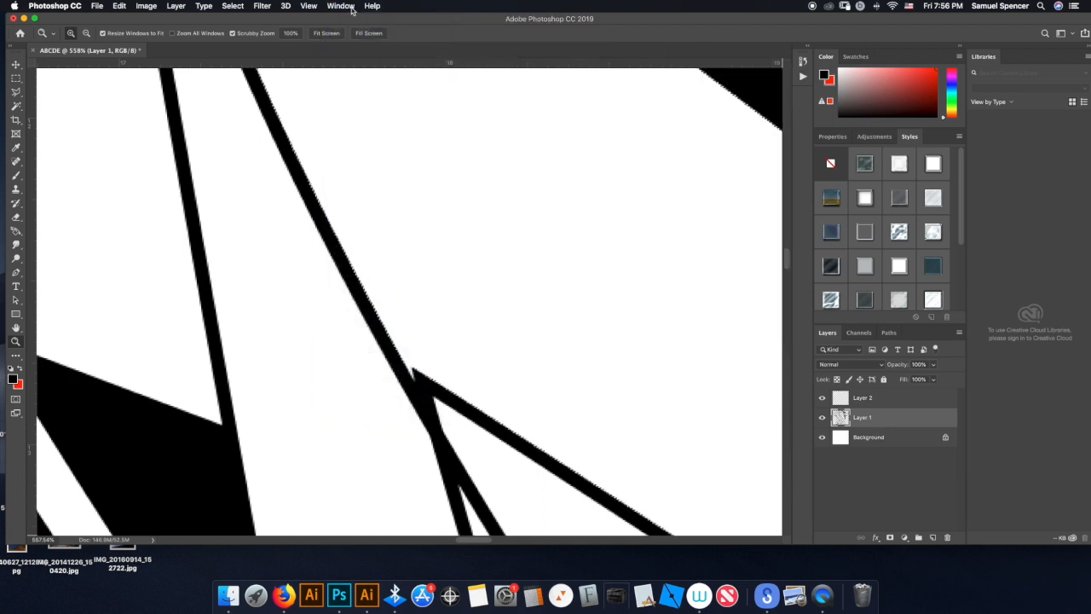
{"action": "left_click", "coordinate": [341, 7]}
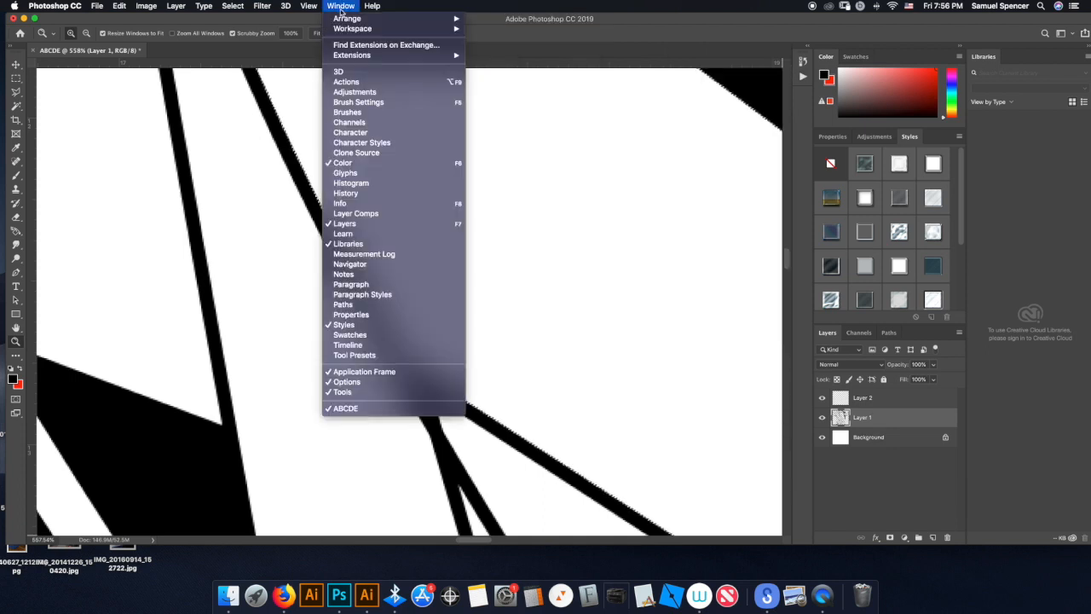
{"action": "left_click", "coordinate": [347, 82]}
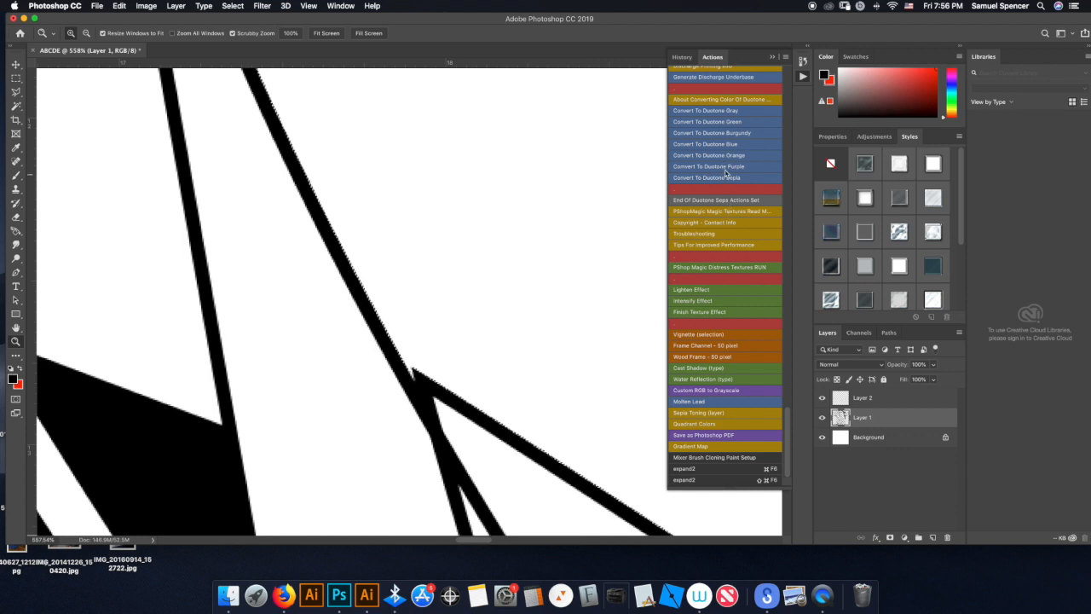
{"action": "left_click", "coordinate": [785, 57]}
{"action": "left_click", "coordinate": [808, 67]}
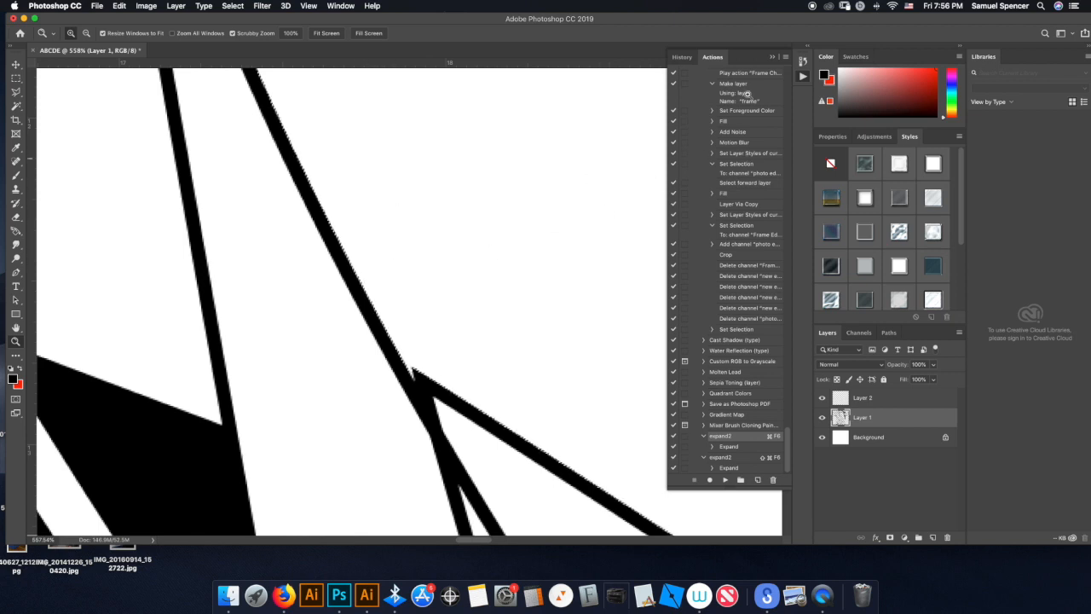
Create an action named expand 2 in Default Actions, assign it function key F6 with Shift, and start recording.
{"action": "left_click", "coordinate": [788, 59]}
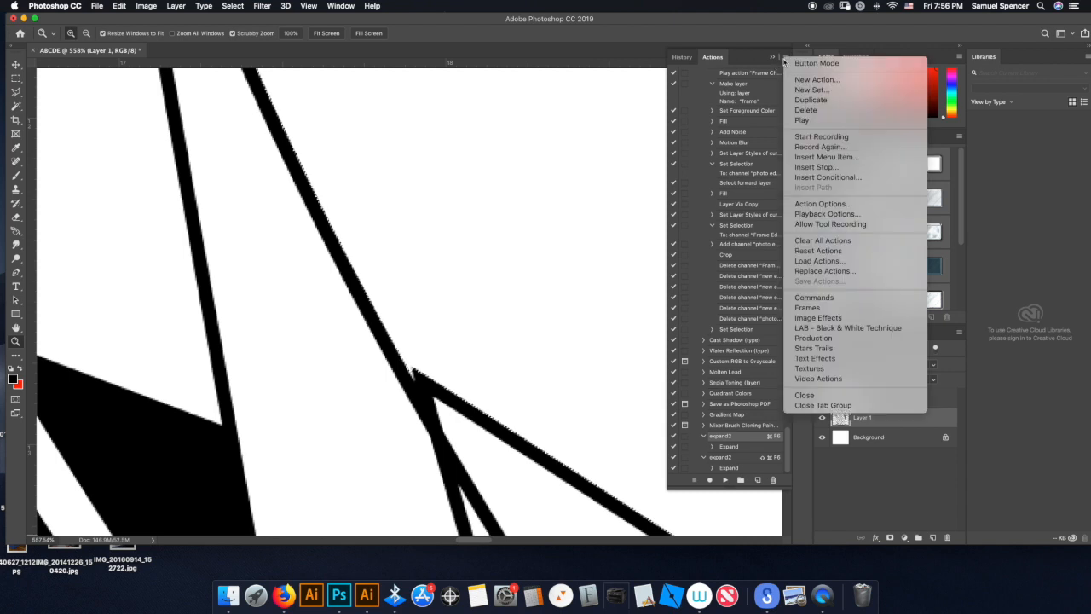
{"action": "left_click", "coordinate": [823, 84]}
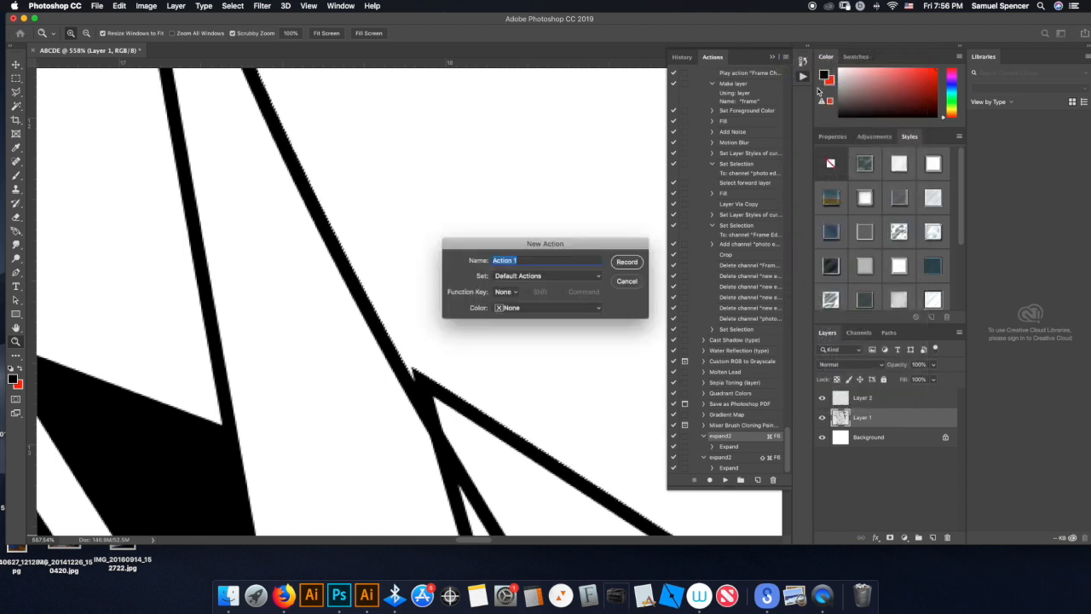
{"action": "left_click", "coordinate": [537, 265]}
{"action": "left_click", "coordinate": [505, 293]}
{"action": "left_click", "coordinate": [504, 292]}
{"action": "left_click", "coordinate": [504, 294]}
{"action": "left_click", "coordinate": [502, 351]}
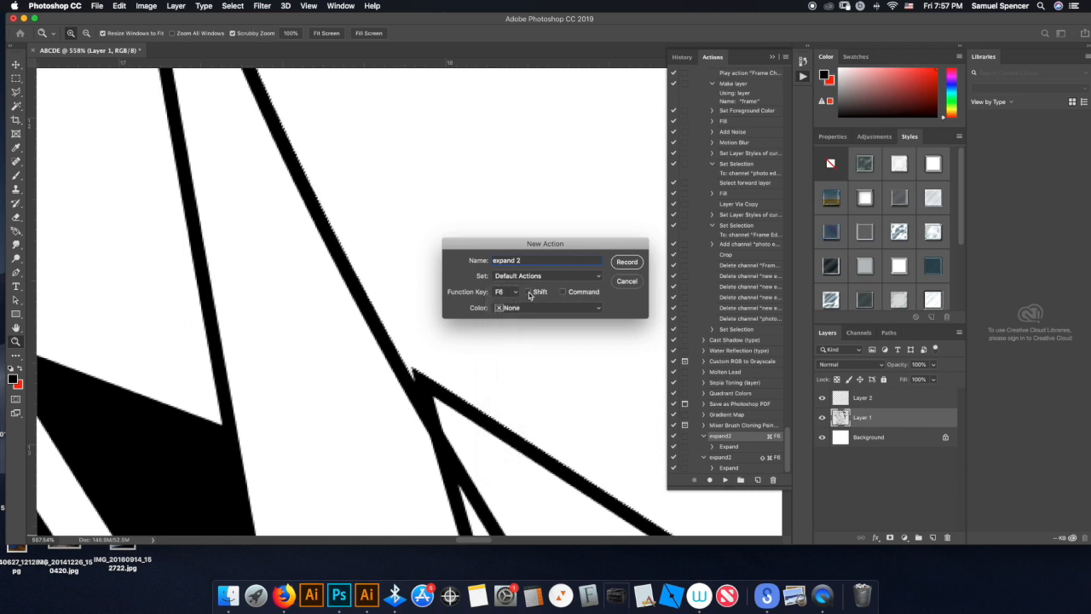
{"action": "left_click", "coordinate": [527, 292]}
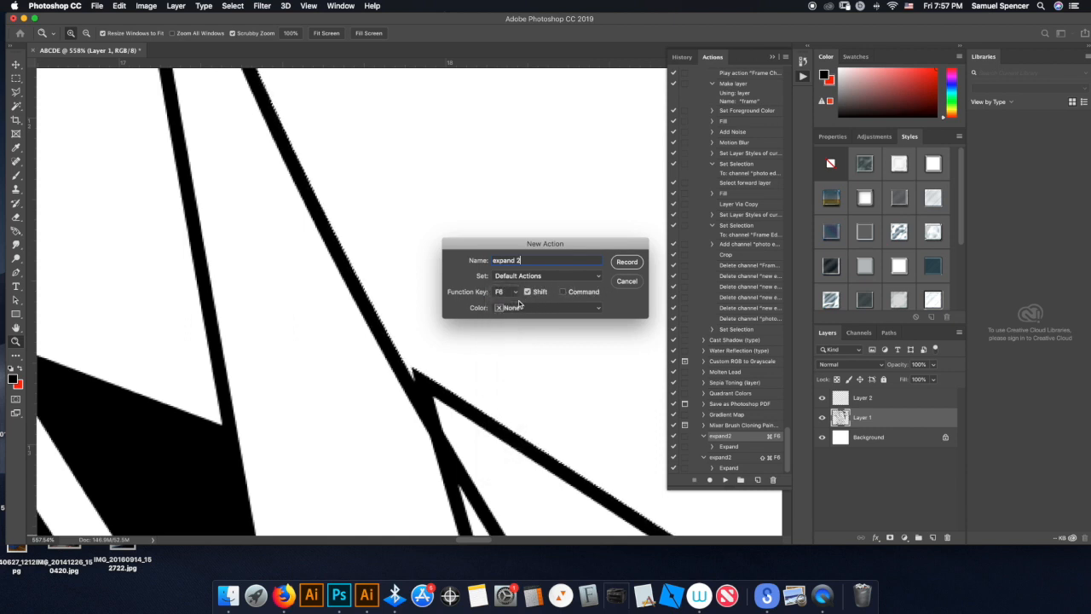
{"action": "left_click", "coordinate": [626, 262]}
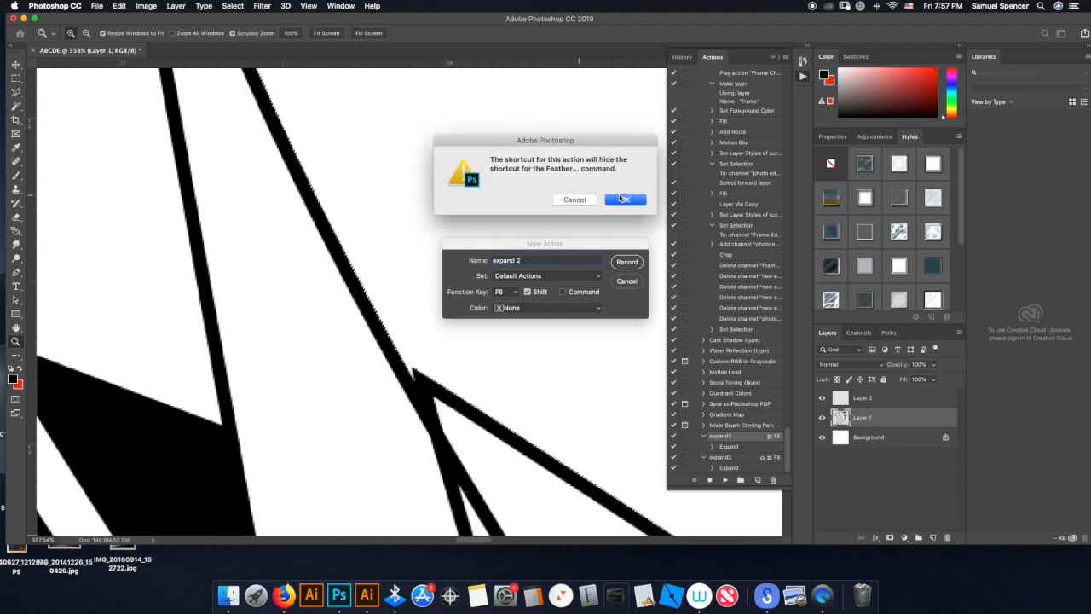
{"action": "left_click", "coordinate": [623, 199]}
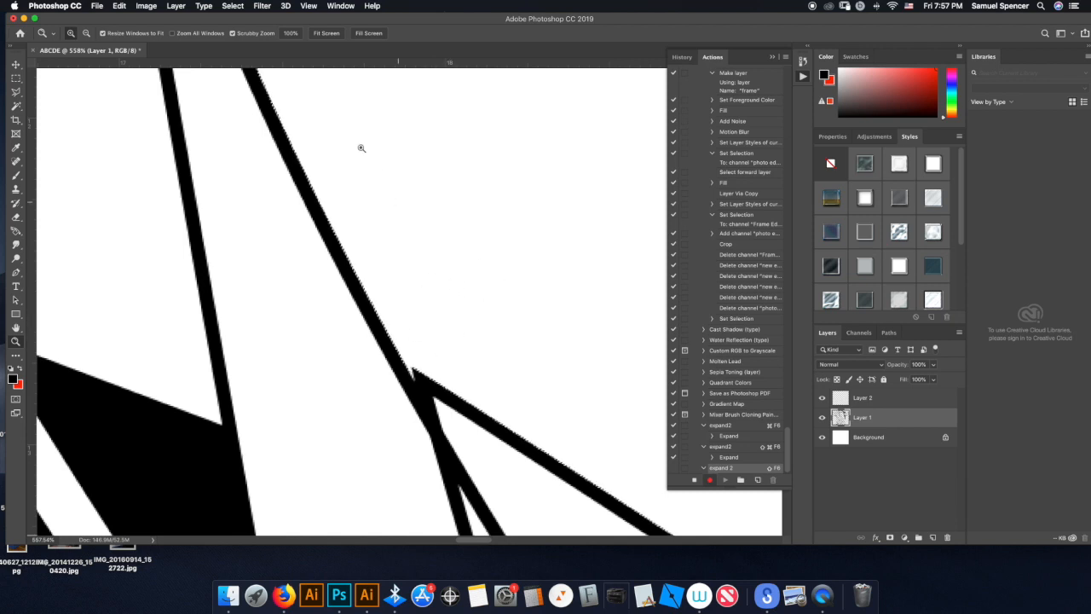
Record an Expand of the current selection into the expand 2 action and stop recording.
{"action": "left_click", "coordinate": [233, 5]}
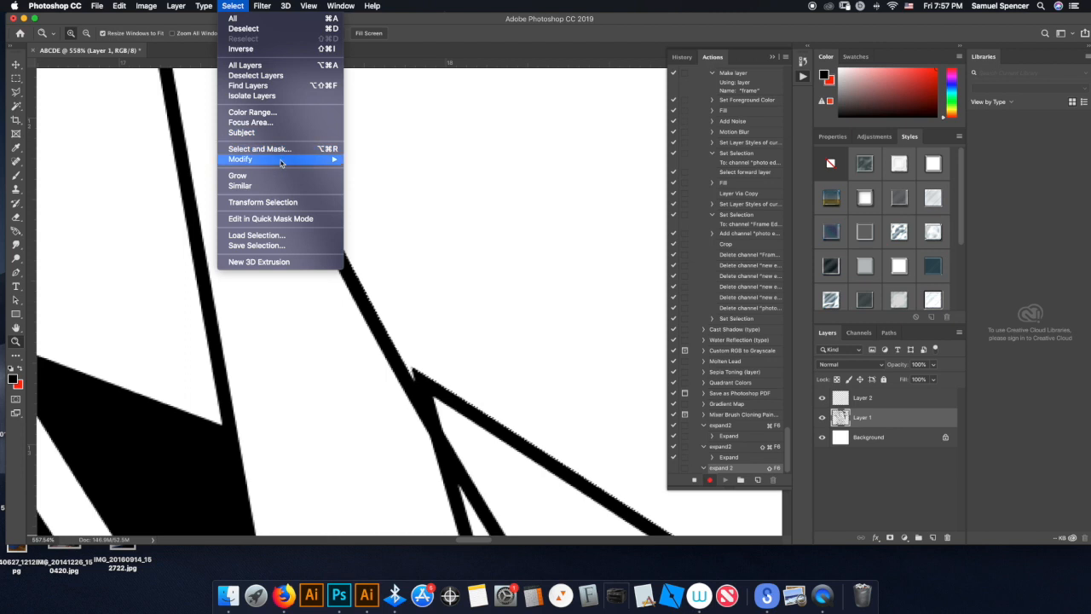
{"action": "mouse_move", "coordinate": [281, 162]}
{"action": "left_click", "coordinate": [375, 180]}
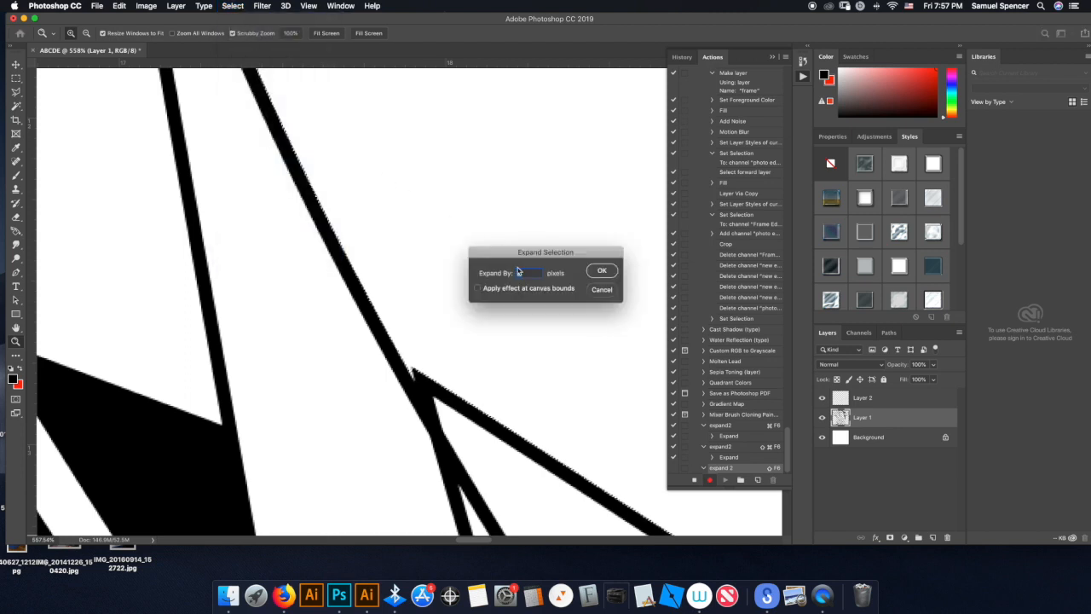
{"action": "key", "text": "Return"}
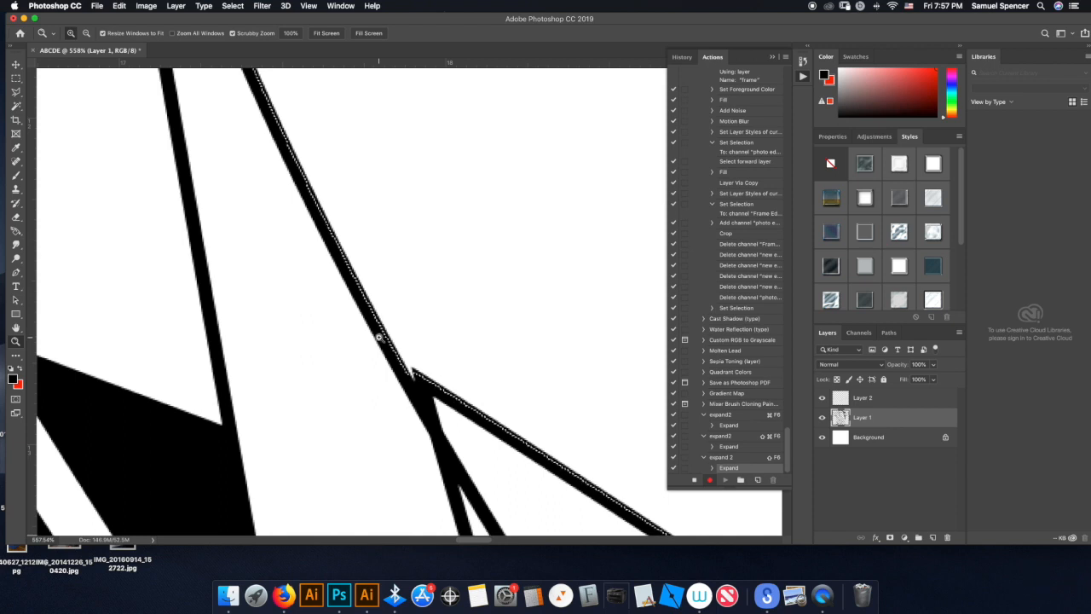
{"action": "left_click", "coordinate": [694, 481]}
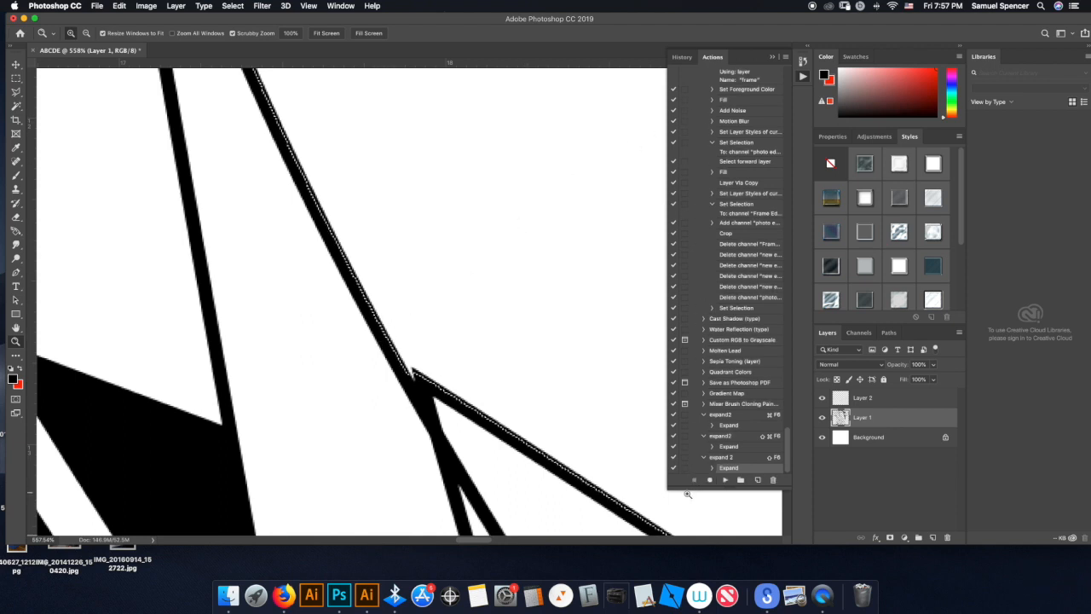
Switch the Actions panel back to Button Mode.
{"action": "left_click", "coordinate": [785, 57]}
{"action": "left_click", "coordinate": [798, 61]}
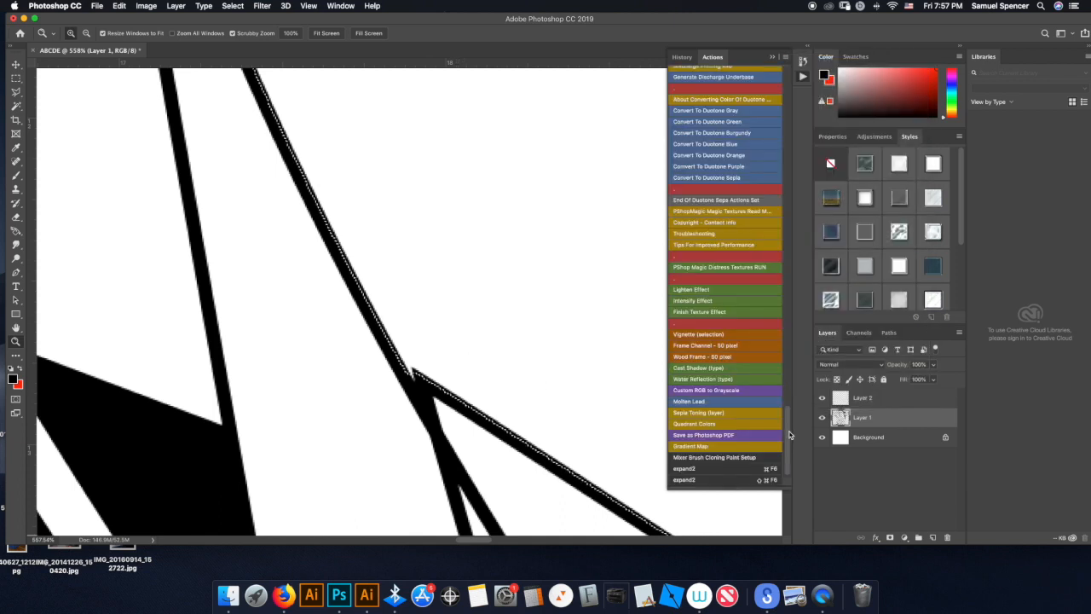
{"action": "scroll", "coordinate": [788, 435], "scroll_direction": "down", "scroll_amount": 1}
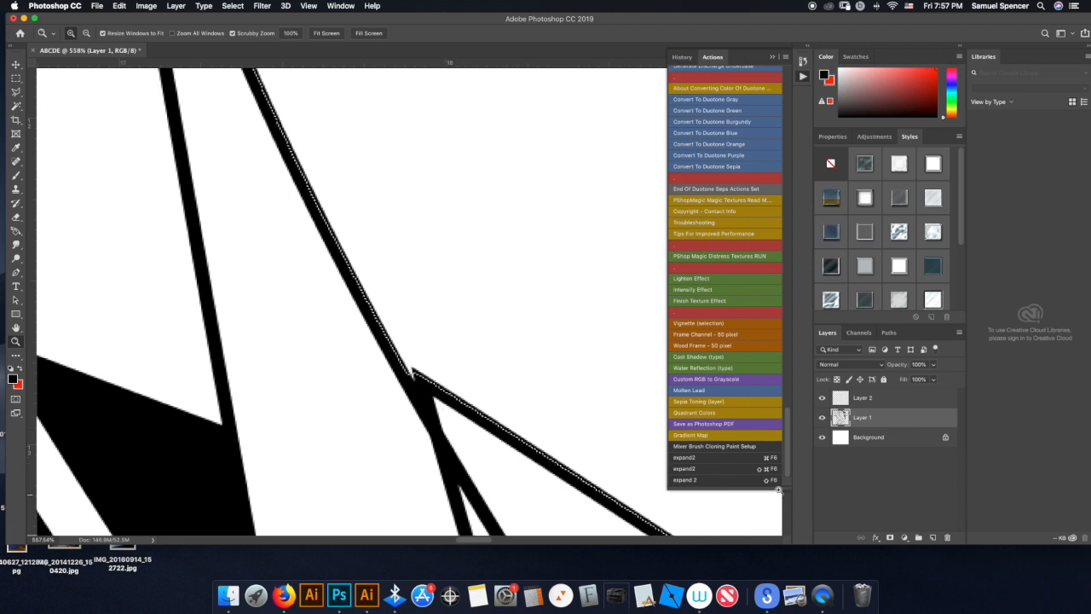
Reselect the white four-sided shape on Layer 1 with the Magic Wand and enlarge the selection using the expand 2 action.
{"action": "key", "text": "super+d"}
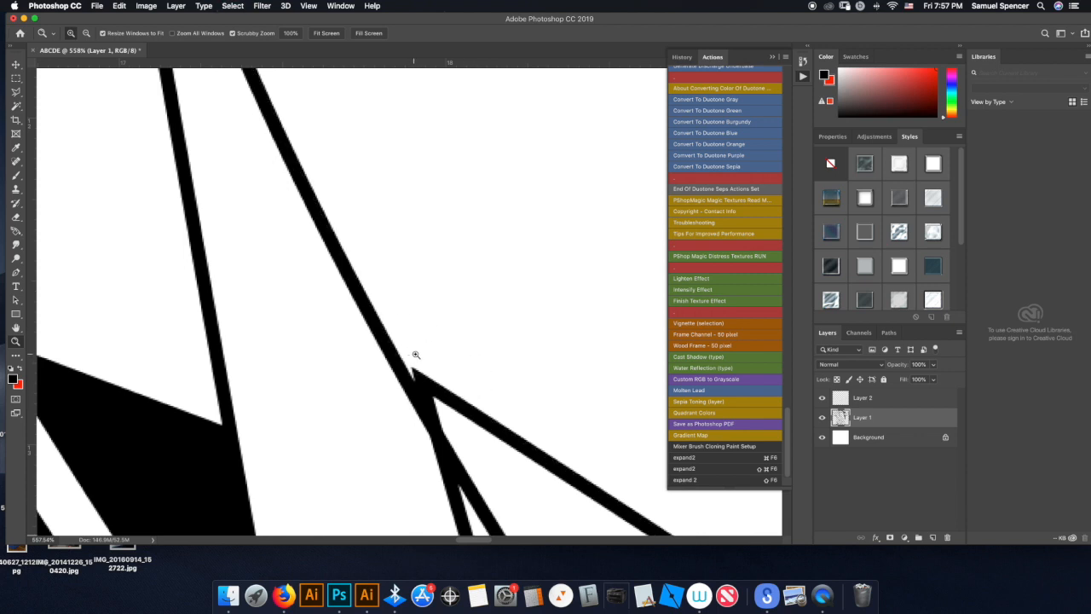
{"action": "key", "text": "w"}
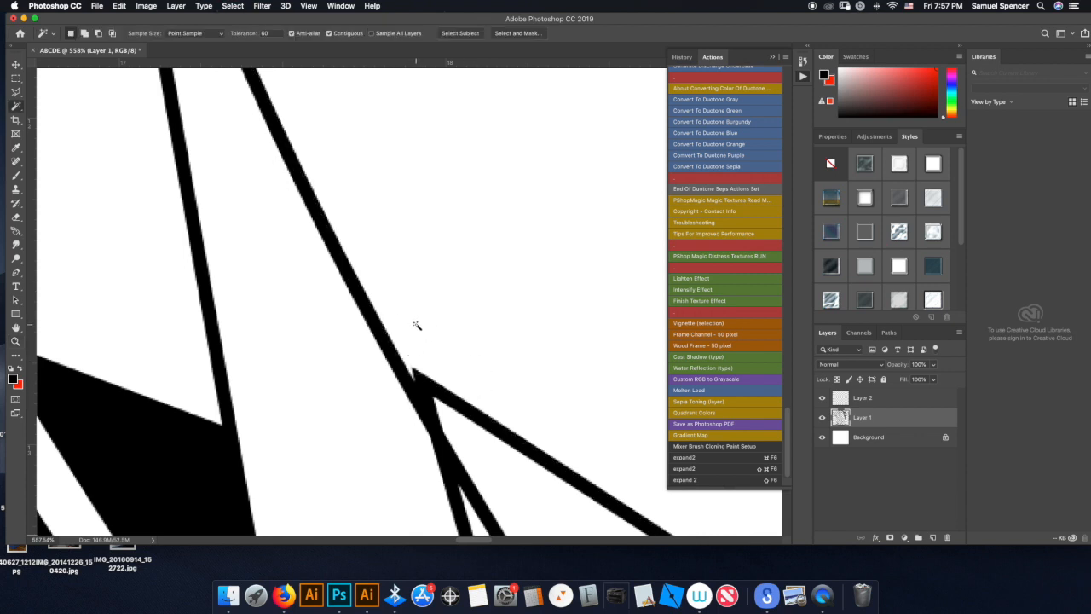
{"action": "left_click", "coordinate": [409, 339]}
{"action": "key", "text": "shift+F6"}
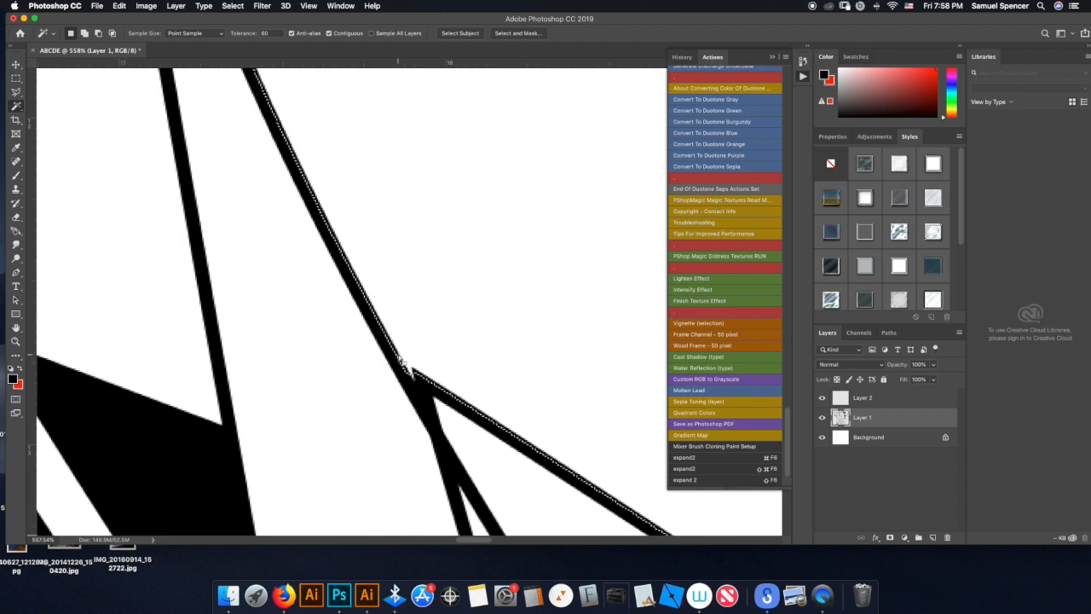
Make Layer 2 active and set up the Brush tool, adjusting its hardness and setting the flow to 4%.
{"action": "left_click", "coordinate": [865, 401]}
{"action": "key", "text": "b"}
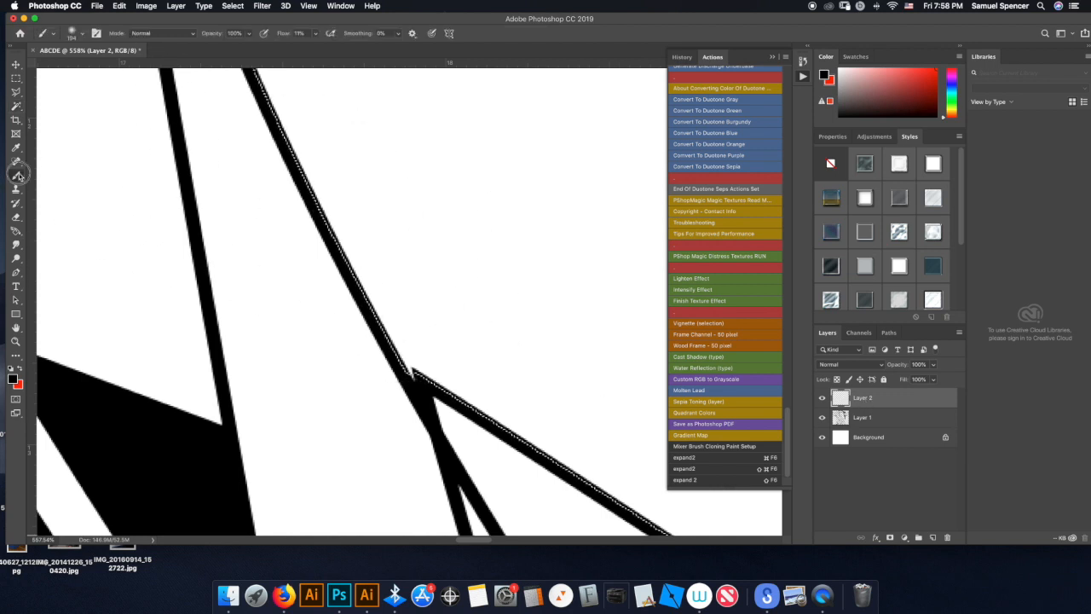
{"action": "left_click", "coordinate": [17, 176]}
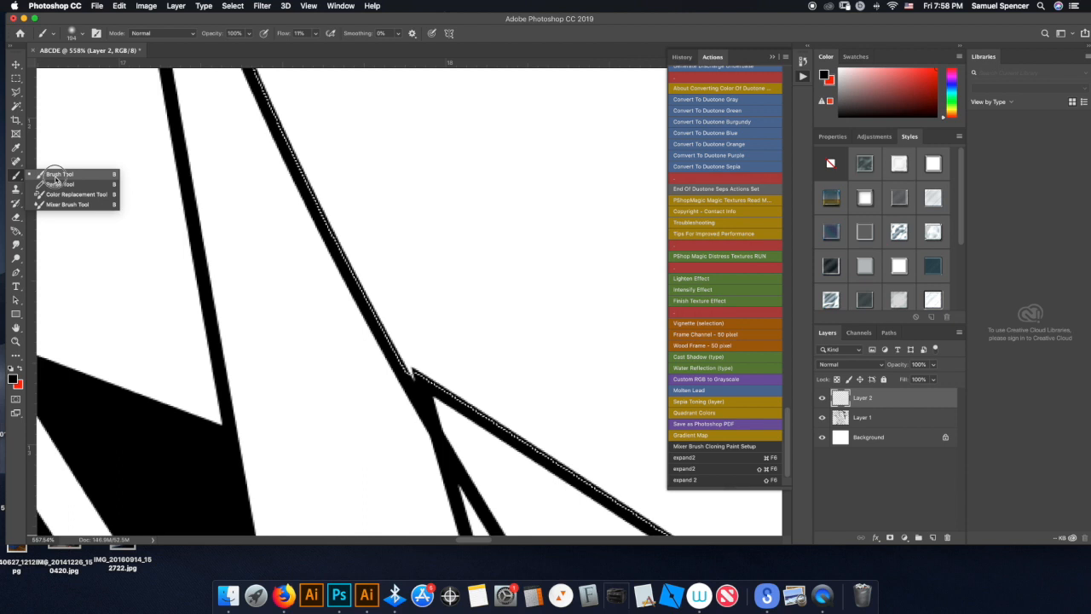
{"action": "left_click", "coordinate": [55, 175]}
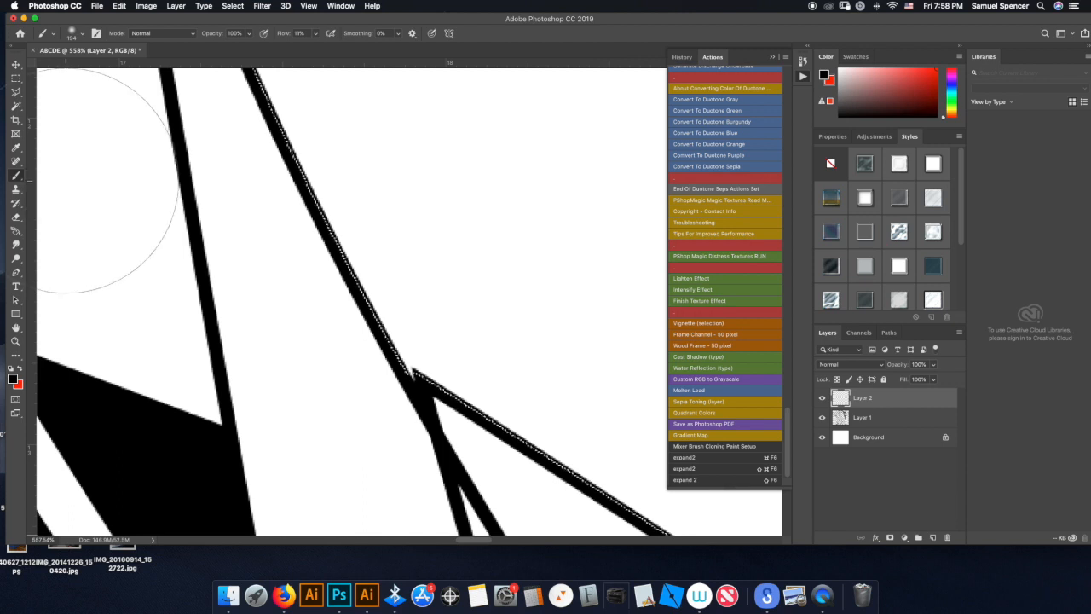
{"action": "left_click", "coordinate": [72, 38]}
{"action": "left_click", "coordinate": [66, 91]}
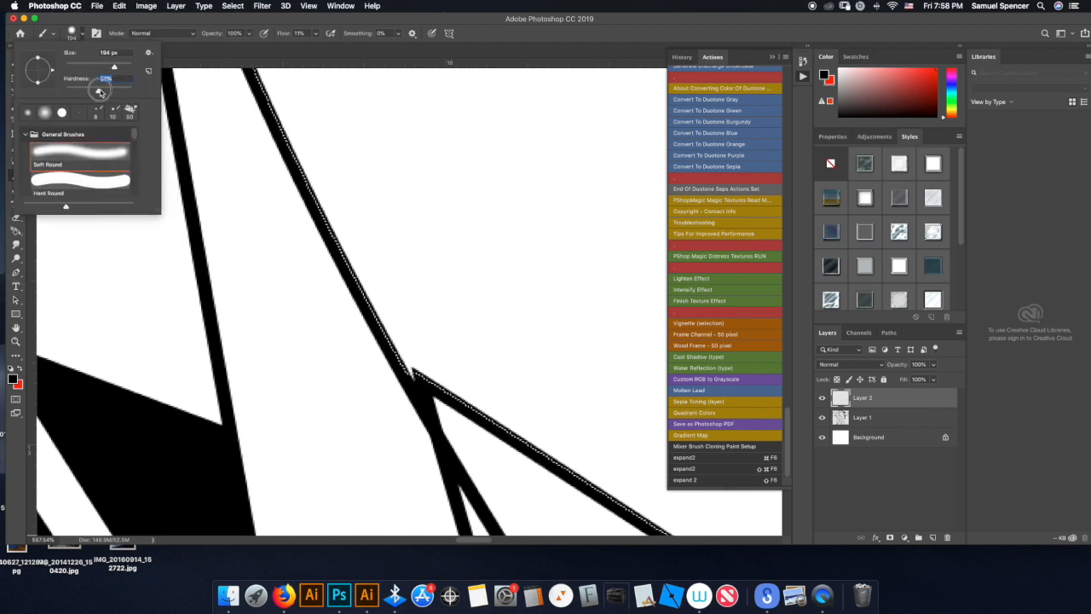
{"action": "left_click", "coordinate": [315, 35]}
{"action": "left_click", "coordinate": [315, 47]}
{"action": "left_click_drag", "start_coordinate": [314, 49], "coordinate": [311, 48]}
Brush soft black shading along the left and lower edges and right end of the selected shape on Layer 2, and deselect.
{"action": "left_click_drag", "start_coordinate": [380, 280], "coordinate": [480, 287]}
{"action": "key", "text": "z"}
{"action": "scroll", "coordinate": [403, 349], "scroll_direction": "down", "scroll_amount": 10}
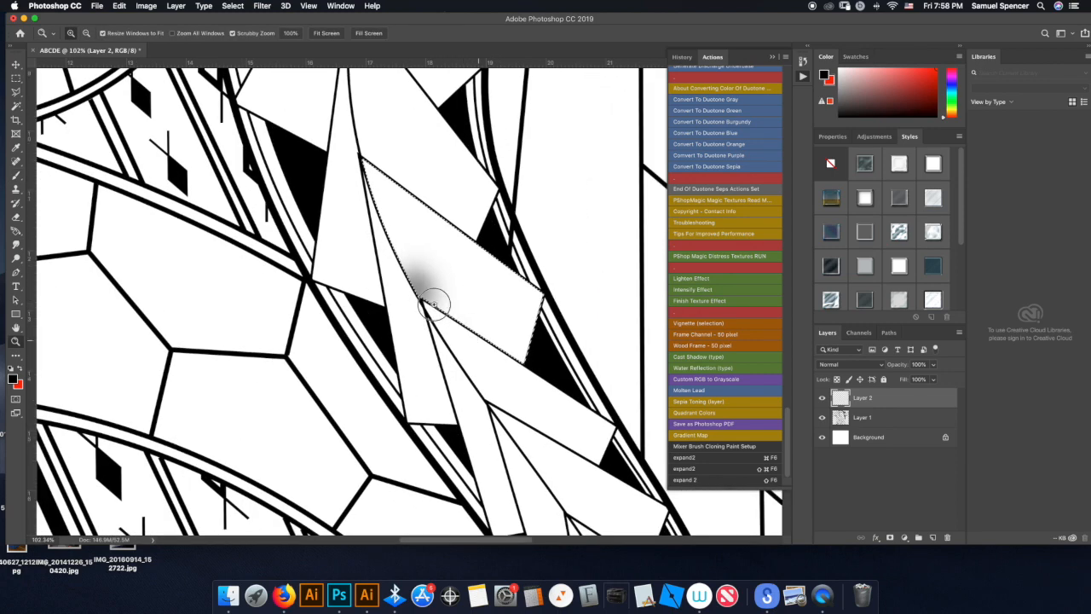
{"action": "key", "text": "b"}
{"action": "mouse_move", "coordinate": [498, 362]}
{"action": "left_mouse_down"}
{"action": "mouse_move", "coordinate": [407, 278]}
{"action": "mouse_move", "coordinate": [539, 362]}
{"action": "mouse_move", "coordinate": [425, 260]}
{"action": "mouse_move", "coordinate": [407, 277]}
{"action": "mouse_move", "coordinate": [520, 360]}
{"action": "mouse_move", "coordinate": [540, 364]}
{"action": "mouse_move", "coordinate": [411, 272]}
{"action": "mouse_move", "coordinate": [506, 357]}
{"action": "mouse_move", "coordinate": [409, 293]}
{"action": "mouse_move", "coordinate": [598, 381]}
{"action": "mouse_move", "coordinate": [524, 307]}
{"action": "mouse_move", "coordinate": [537, 291]}
{"action": "mouse_move", "coordinate": [520, 385]}
{"action": "mouse_move", "coordinate": [556, 295]}
{"action": "mouse_move", "coordinate": [528, 314]}
{"action": "mouse_move", "coordinate": [558, 287]}
{"action": "mouse_move", "coordinate": [515, 353]}
{"action": "mouse_move", "coordinate": [530, 368]}
{"action": "mouse_move", "coordinate": [391, 260]}
{"action": "mouse_move", "coordinate": [523, 388]}
{"action": "mouse_move", "coordinate": [467, 332]}
{"action": "mouse_move", "coordinate": [376, 275]}
{"action": "mouse_move", "coordinate": [480, 341]}
{"action": "mouse_move", "coordinate": [477, 331]}
{"action": "mouse_move", "coordinate": [554, 289]}
{"action": "mouse_move", "coordinate": [517, 394]}
{"action": "mouse_move", "coordinate": [558, 284]}
{"action": "mouse_move", "coordinate": [547, 267]}
{"action": "mouse_move", "coordinate": [513, 349]}
{"action": "mouse_move", "coordinate": [531, 345]}
{"action": "mouse_move", "coordinate": [385, 252]}
{"action": "mouse_move", "coordinate": [515, 388]}
{"action": "mouse_move", "coordinate": [327, 111]}
{"action": "mouse_move", "coordinate": [370, 189]}
{"action": "mouse_move", "coordinate": [361, 145]}
{"action": "mouse_move", "coordinate": [441, 339]}
{"action": "mouse_move", "coordinate": [362, 135]}
{"action": "mouse_move", "coordinate": [416, 304]}
{"action": "mouse_move", "coordinate": [386, 258]}
{"action": "mouse_move", "coordinate": [377, 177]}
{"action": "mouse_move", "coordinate": [411, 294]}
{"action": "mouse_move", "coordinate": [364, 188]}
{"action": "mouse_move", "coordinate": [380, 168]}
{"action": "mouse_move", "coordinate": [364, 171]}
{"action": "mouse_move", "coordinate": [404, 246]}
{"action": "mouse_move", "coordinate": [381, 223]}
{"action": "mouse_move", "coordinate": [468, 346]}
{"action": "mouse_move", "coordinate": [383, 262]}
{"action": "mouse_move", "coordinate": [523, 326]}
{"action": "mouse_move", "coordinate": [504, 349]}
{"action": "mouse_move", "coordinate": [528, 316]}
{"action": "mouse_move", "coordinate": [438, 396]}
{"action": "mouse_move", "coordinate": [494, 386]}
{"action": "mouse_move", "coordinate": [533, 343]}
{"action": "left_mouse_up"}
{"action": "key", "text": "ctrl+d"}
{"action": "key", "text": "z"}
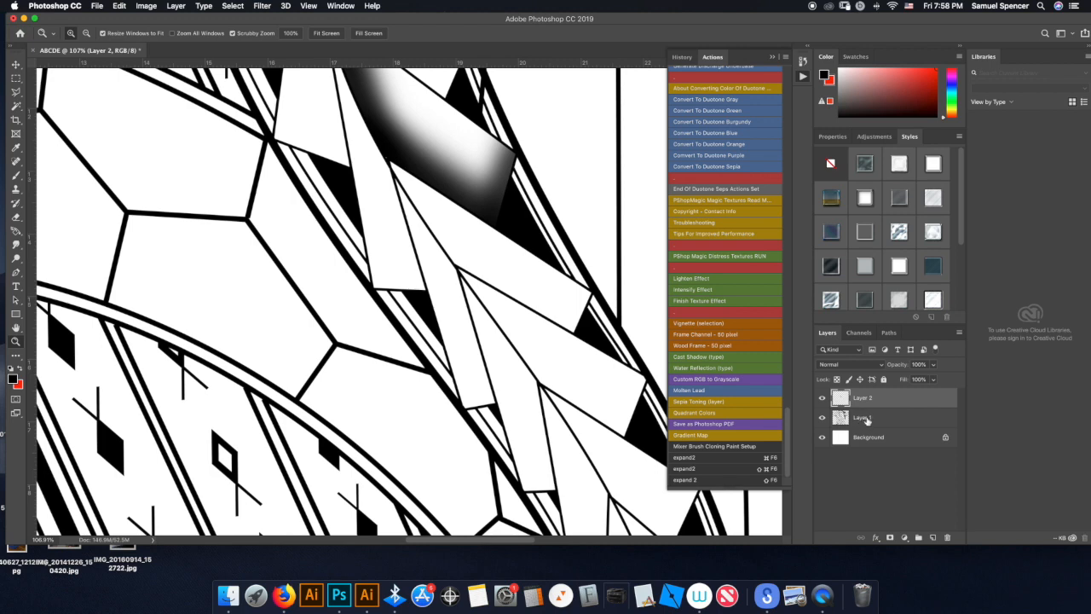
On Layer 1, select the white four-sided shape directly below the shaded one with the Magic Wand and expand the selection.
{"action": "left_click", "coordinate": [867, 420]}
{"action": "key", "text": "w"}
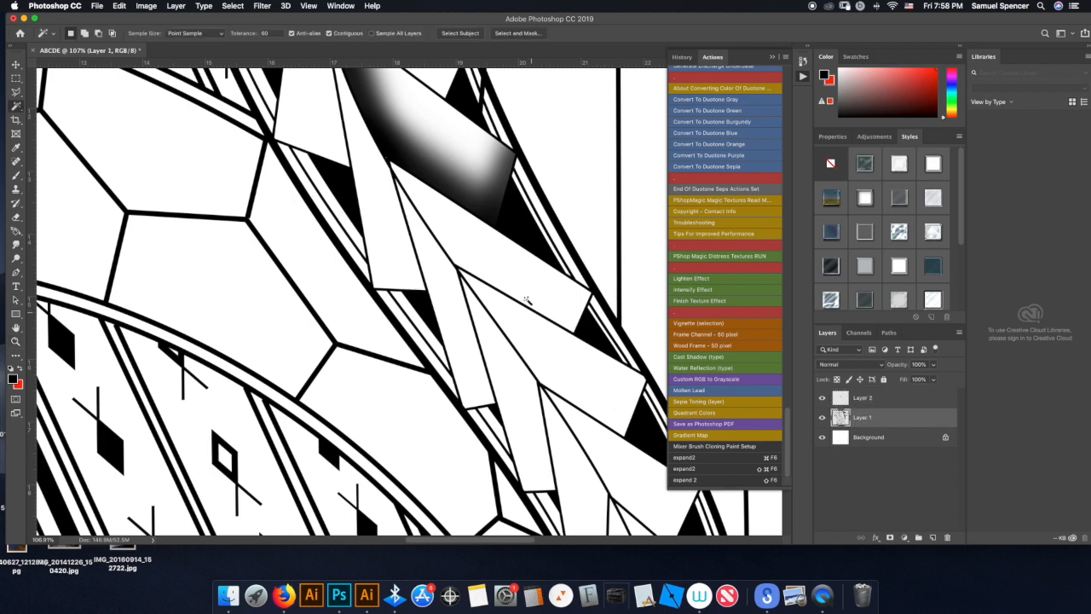
{"action": "left_click", "coordinate": [503, 277]}
{"action": "key", "text": "z"}
{"action": "left_click_drag", "start_coordinate": [506, 273], "coordinate": [553, 261]}
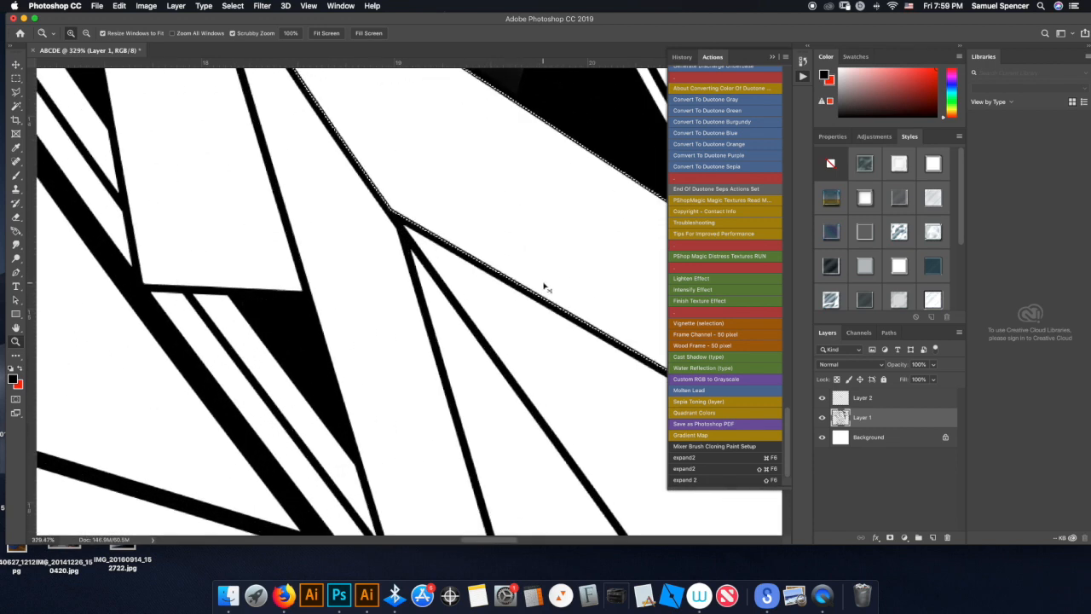
On Layer 2, brush soft black shading over the upper-left end of the newly selected shape.
{"action": "left_click", "coordinate": [862, 399]}
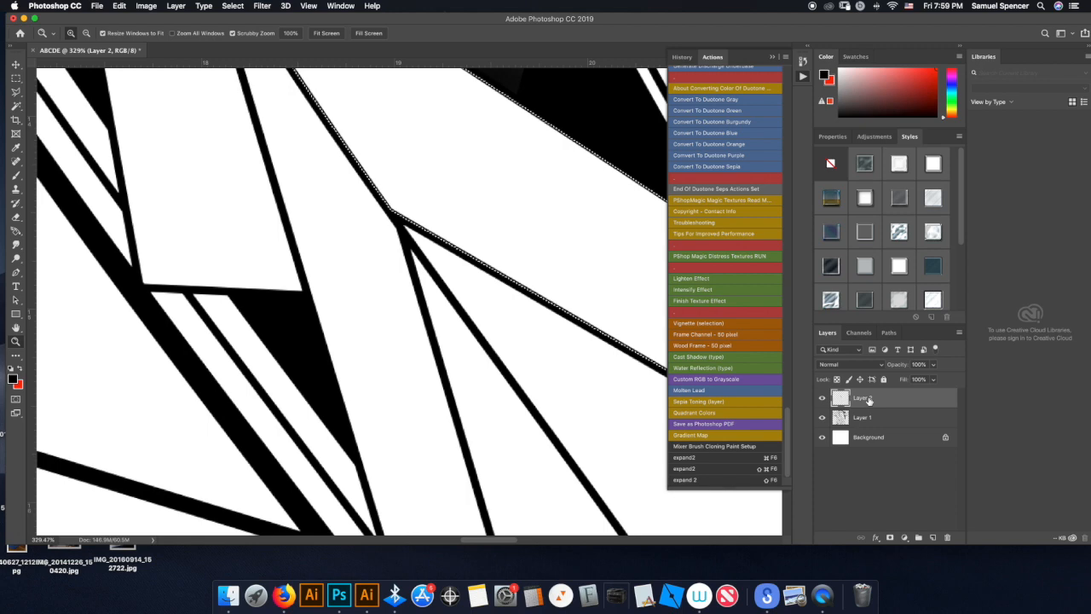
{"action": "left_click_drag", "start_coordinate": [533, 274], "coordinate": [506, 280]}
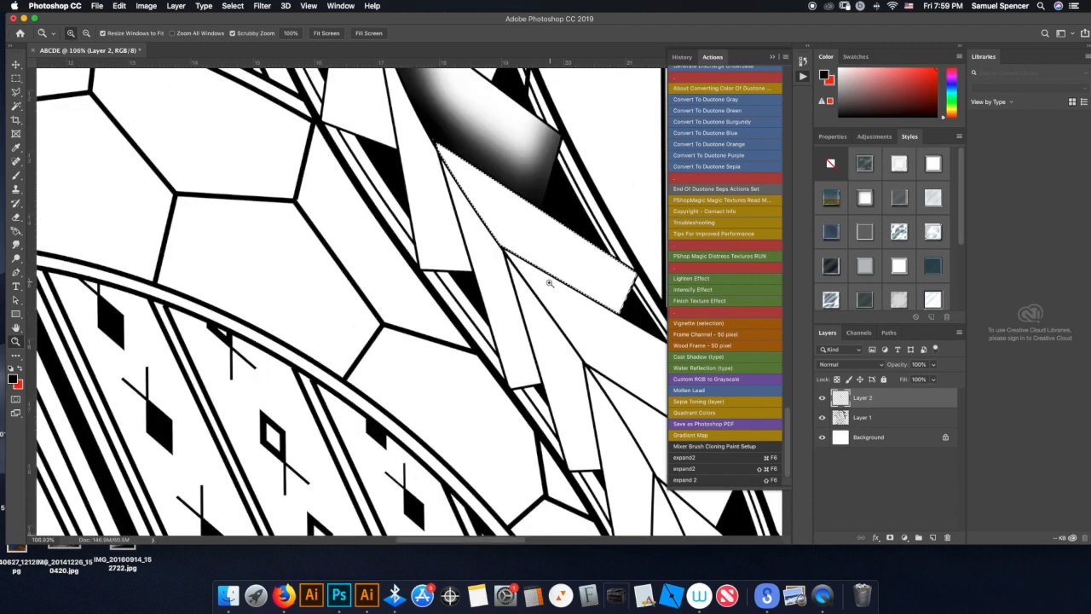
{"action": "key", "text": "b"}
{"action": "mouse_move", "coordinate": [444, 164]}
{"action": "left_mouse_down"}
{"action": "mouse_move", "coordinate": [499, 286]}
{"action": "mouse_move", "coordinate": [469, 251]}
{"action": "mouse_move", "coordinate": [432, 154]}
{"action": "mouse_move", "coordinate": [495, 277]}
{"action": "mouse_move", "coordinate": [481, 264]}
{"action": "mouse_move", "coordinate": [437, 157]}
{"action": "mouse_move", "coordinate": [545, 332]}
{"action": "mouse_move", "coordinate": [434, 166]}
{"action": "mouse_move", "coordinate": [524, 288]}
{"action": "mouse_move", "coordinate": [449, 153]}
{"action": "mouse_move", "coordinate": [517, 311]}
{"action": "left_mouse_up"}
{"action": "scroll", "coordinate": [511, 303], "scroll_direction": "right", "scroll_amount": 5}
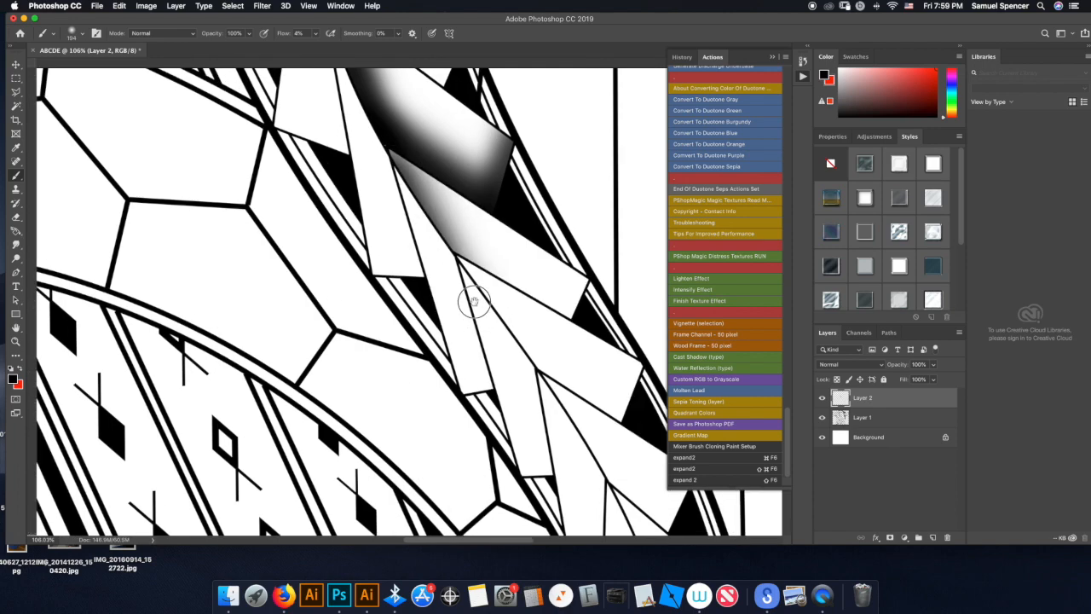
Build up the second shape's black shading along its lower edge toward the right end on Layer 2.
{"action": "key", "text": "z"}
{"action": "left_click_drag", "start_coordinate": [504, 293], "coordinate": [456, 281]}
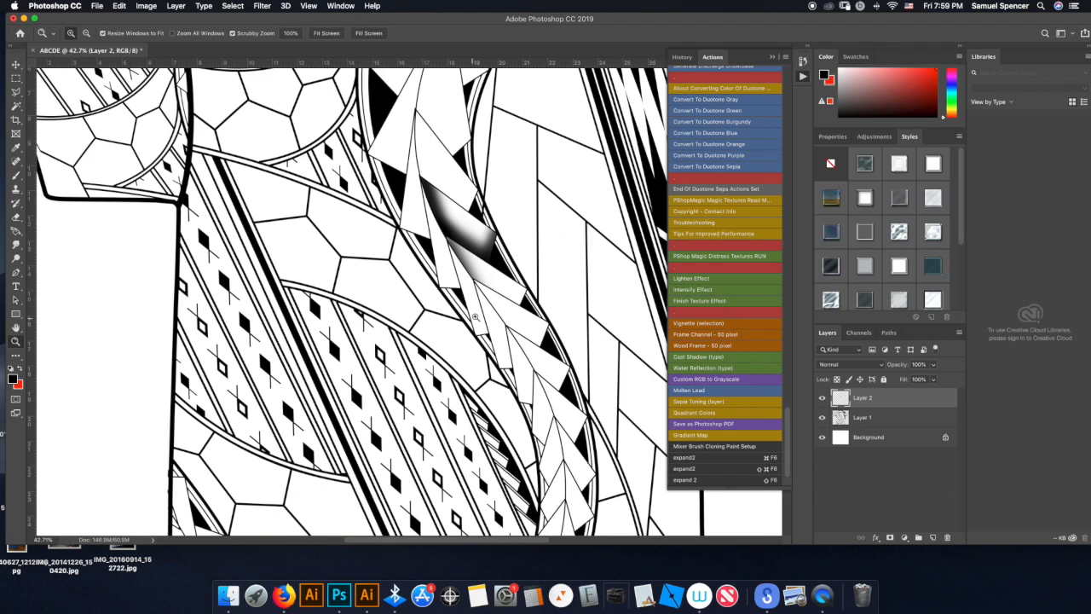
{"action": "key", "text": "b"}
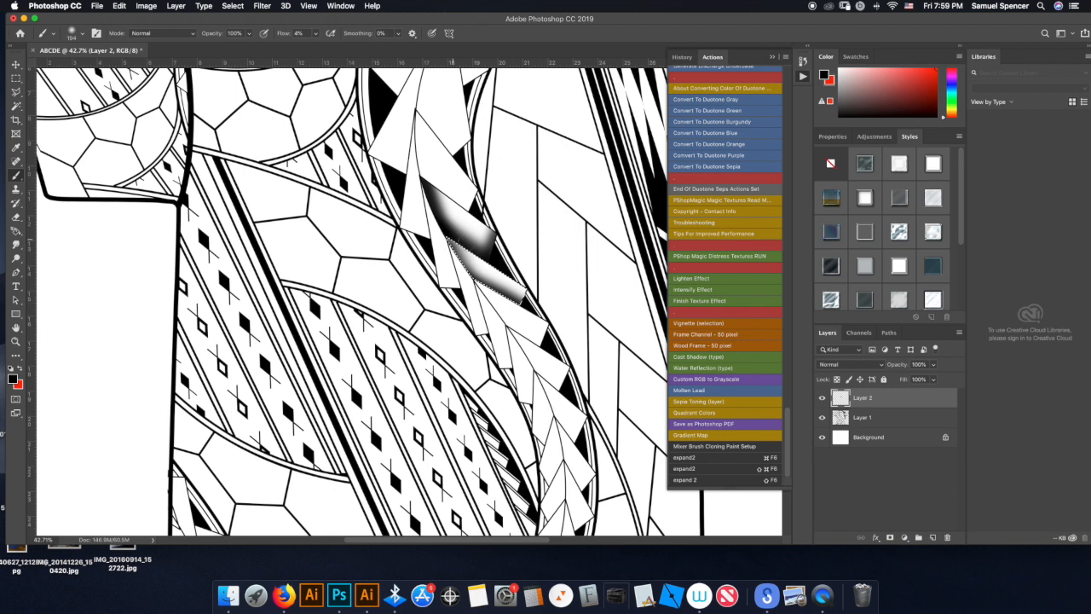
{"action": "mouse_move", "coordinate": [439, 225]}
{"action": "left_mouse_down"}
{"action": "mouse_move", "coordinate": [487, 295]}
{"action": "mouse_move", "coordinate": [516, 309]}
{"action": "left_mouse_up"}
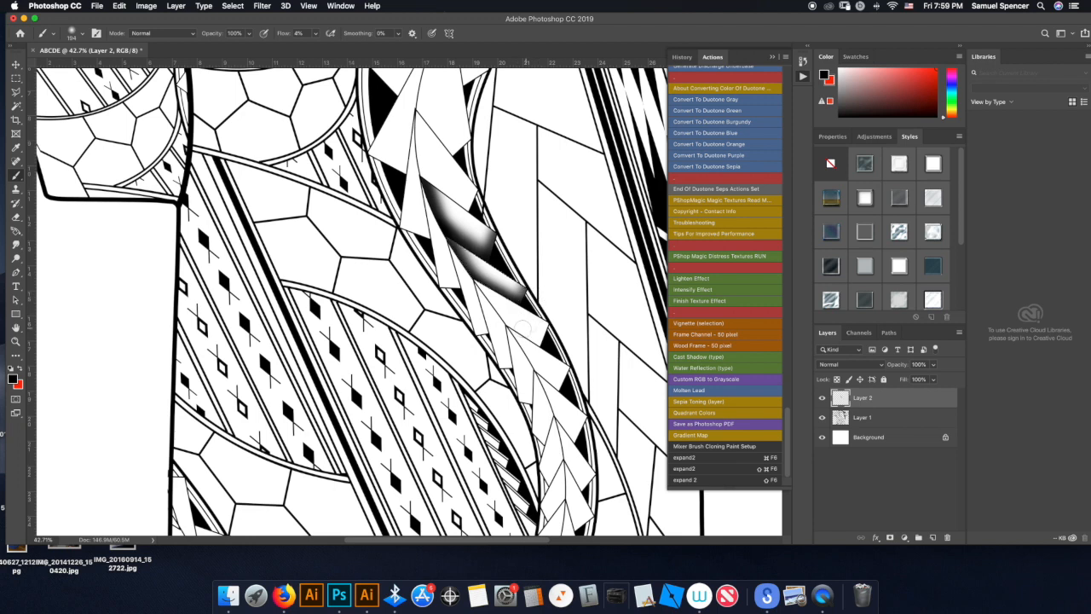
{"action": "scroll", "coordinate": [514, 299], "scroll_direction": "up", "scroll_amount": 2}
{"action": "key", "text": "z"}
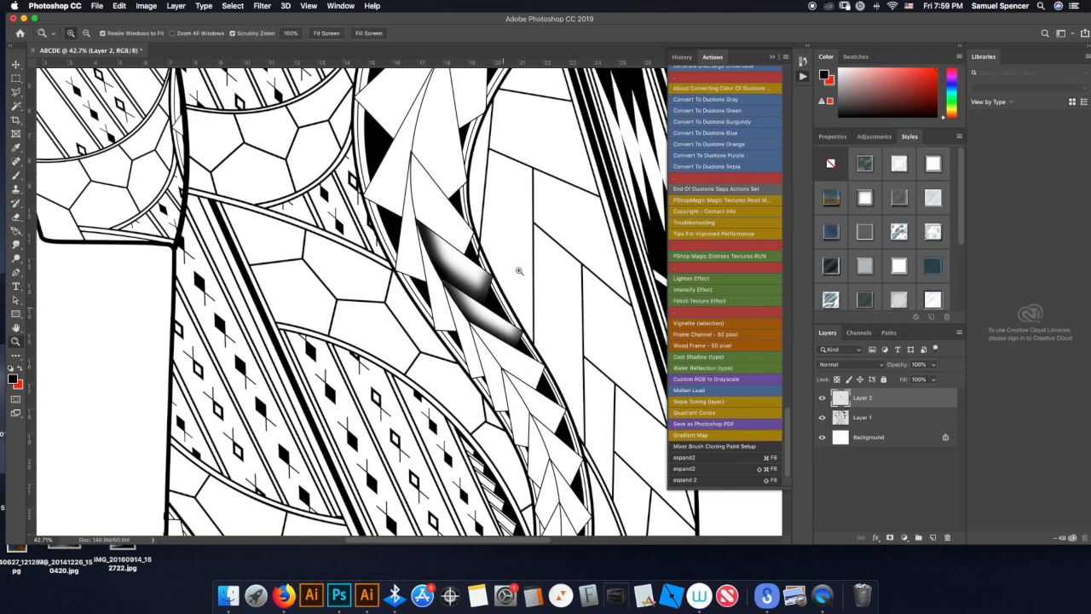
Delete Layer 1 and the Background layer, keeping only the Layer 2 shading.
{"action": "scroll", "coordinate": [516, 290], "scroll_direction": "right", "scroll_amount": 2}
{"action": "scroll", "coordinate": [516, 290], "scroll_direction": "down", "scroll_amount": 1}
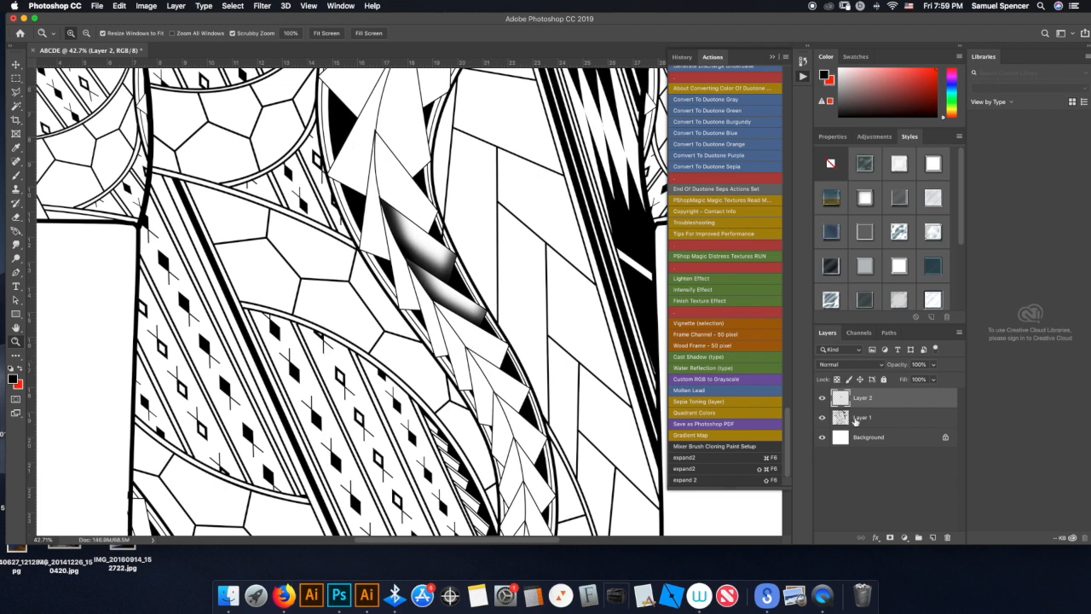
{"action": "left_click_drag", "start_coordinate": [885, 421], "coordinate": [947, 537]}
{"action": "left_click_drag", "start_coordinate": [876, 429], "coordinate": [947, 537]}
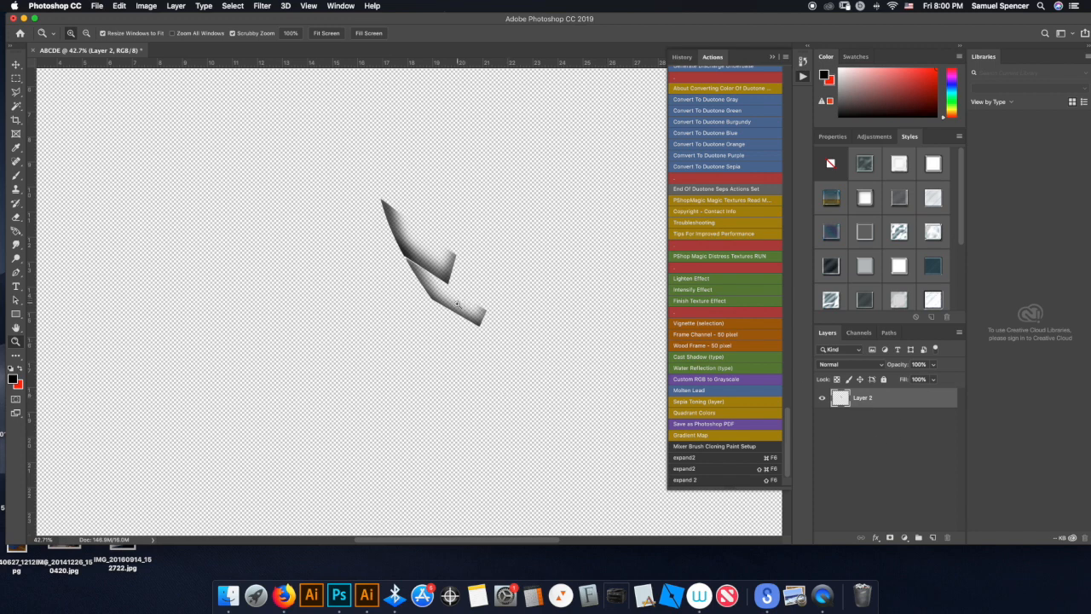
Convert the image's color mode to Grayscale, discarding the color information.
{"action": "left_click", "coordinate": [146, 6]}
{"action": "mouse_move", "coordinate": [152, 22]}
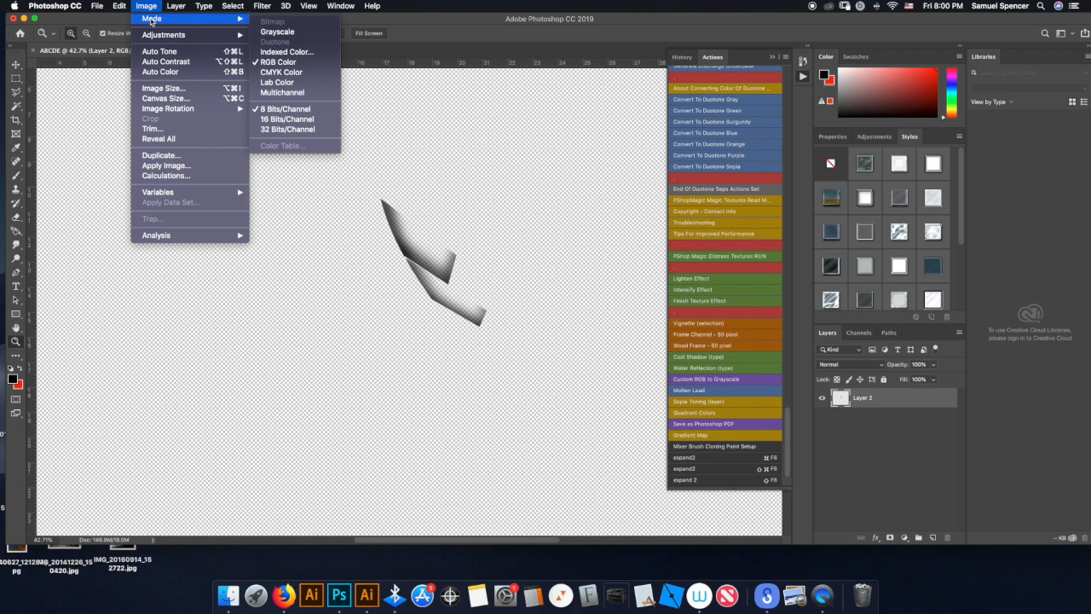
{"action": "left_click", "coordinate": [281, 32]}
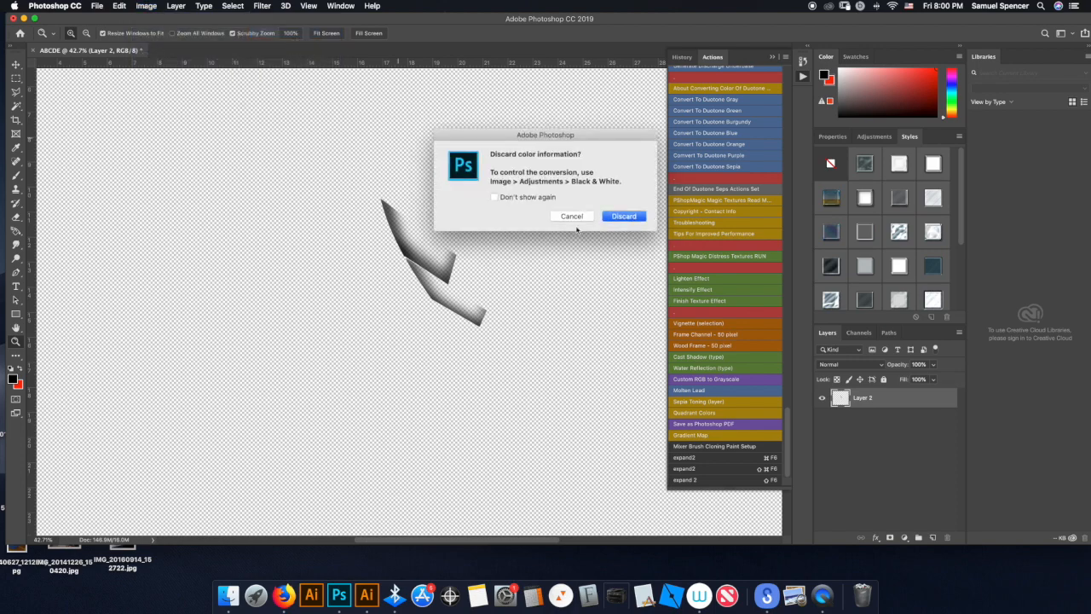
{"action": "left_click", "coordinate": [621, 218]}
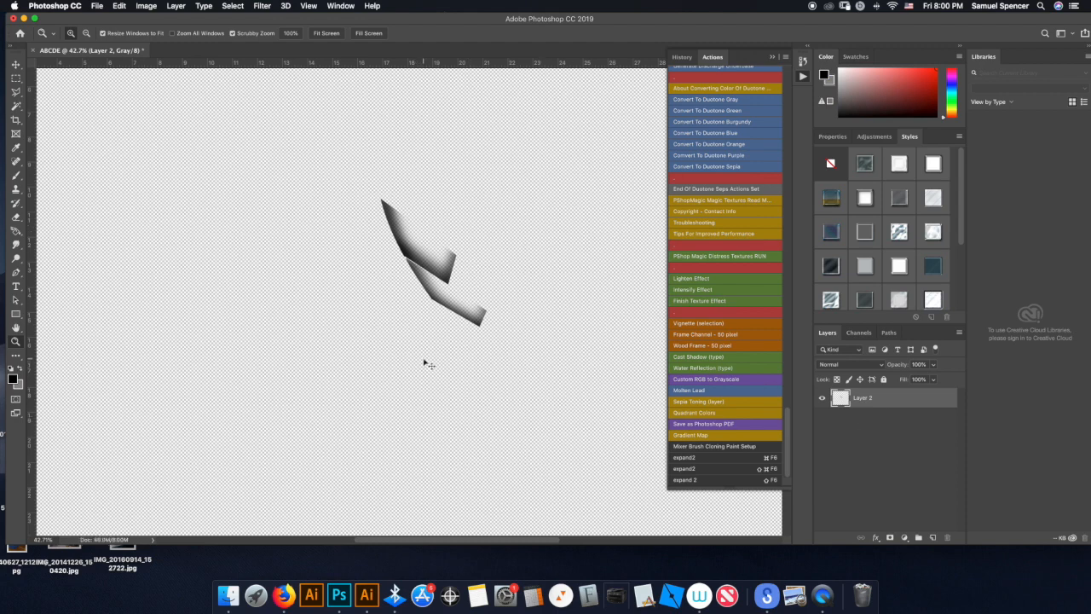
Save the shading to the Desktop as ABCDE.psd in Photoshop format with layers and maximized compatibility.
{"action": "key", "text": "super+s"}
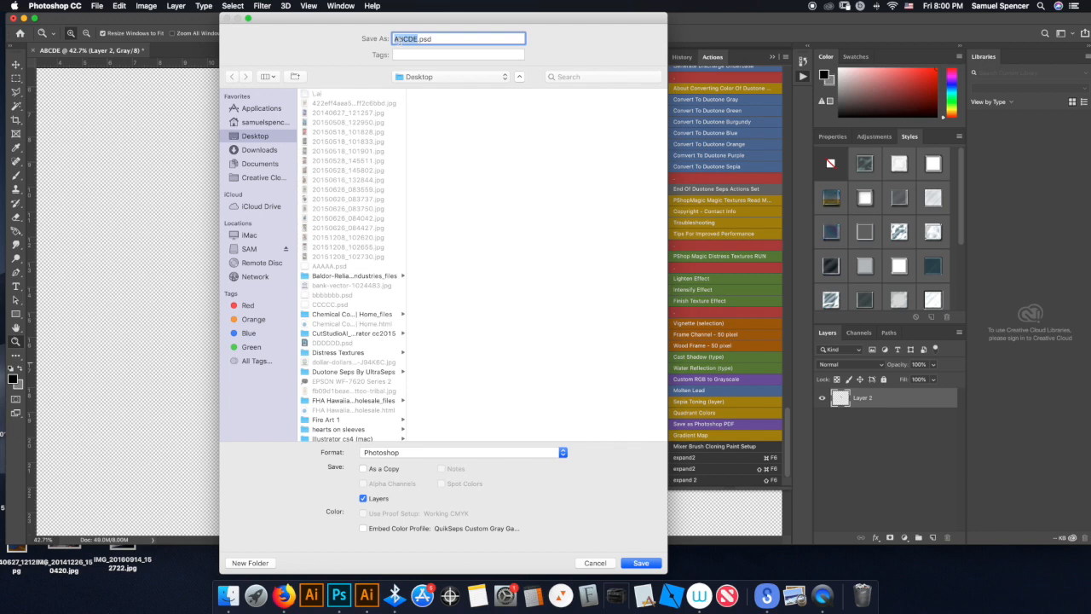
{"action": "left_click", "coordinate": [385, 452]}
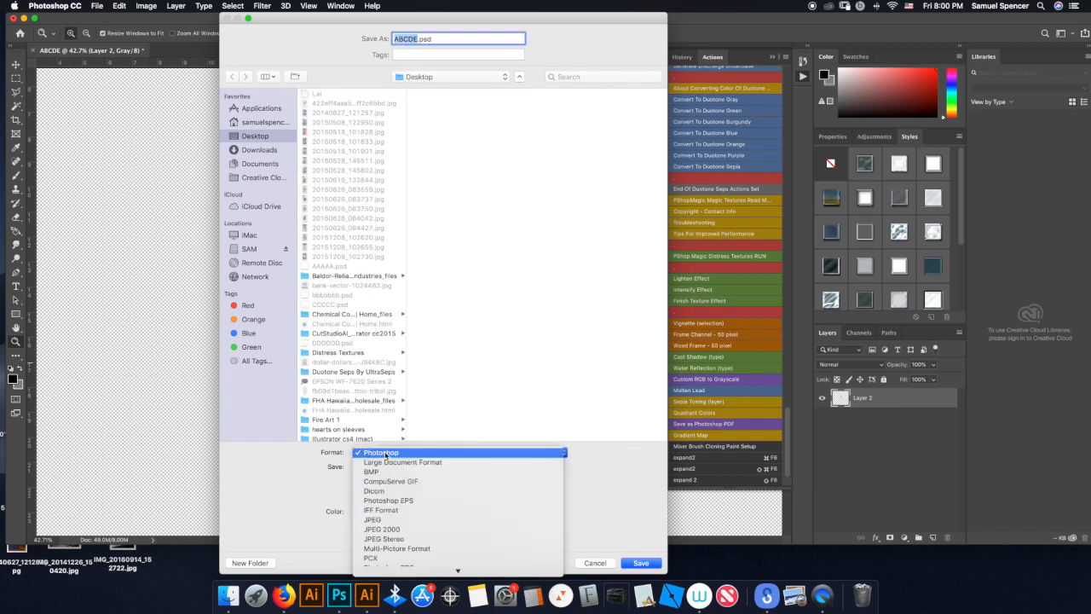
{"action": "left_click", "coordinate": [385, 453]}
{"action": "left_click", "coordinate": [642, 564]}
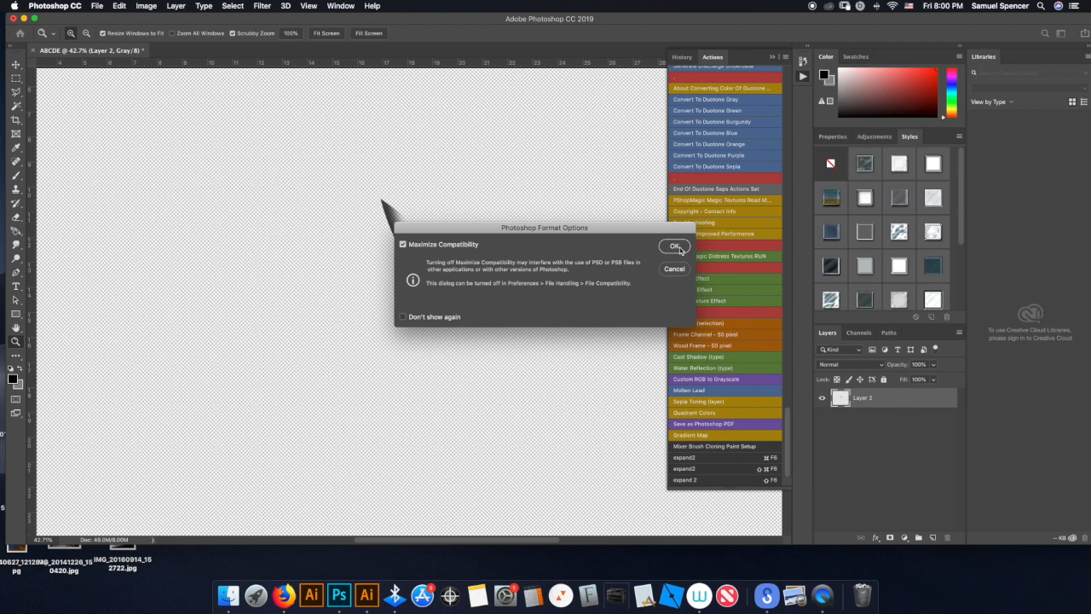
{"action": "left_click", "coordinate": [678, 247]}
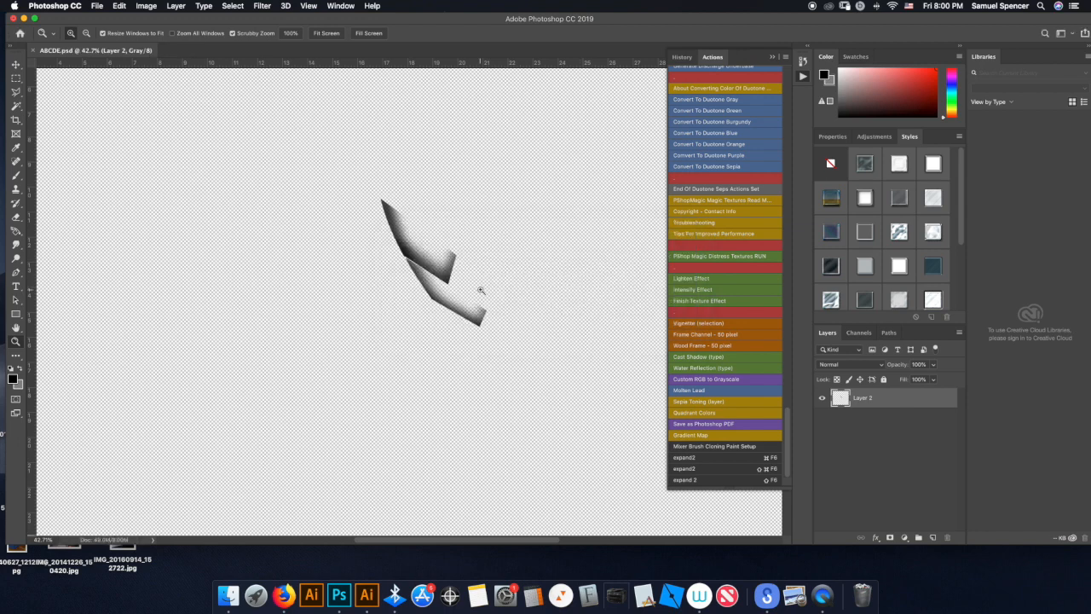
Switch to Illustrator and deselect the T-shirt line artwork in Untitled-2.
{"action": "key", "text": "ctrl+Up"}
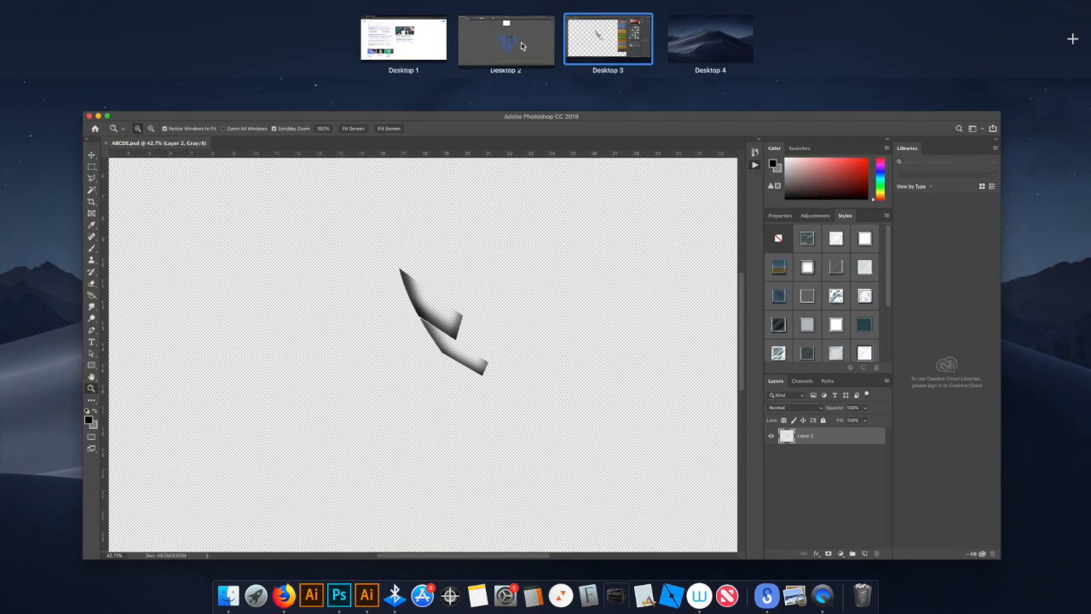
{"action": "left_click", "coordinate": [521, 38]}
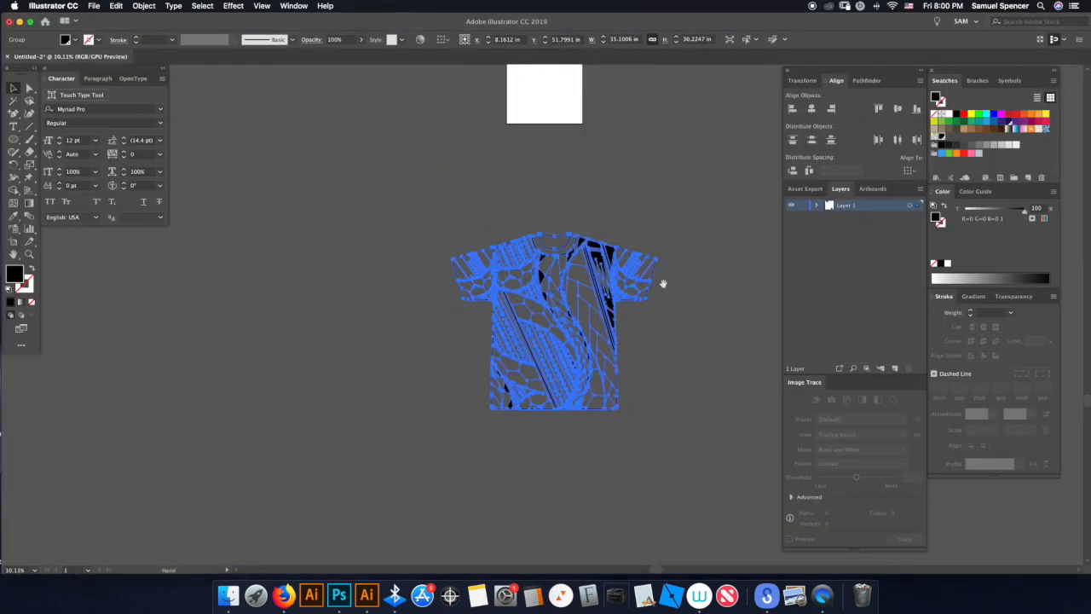
{"action": "left_click", "coordinate": [653, 317]}
{"action": "key", "text": "z"}
{"action": "left_click_drag", "start_coordinate": [555, 332], "coordinate": [608, 287]}
{"action": "key", "text": "v"}
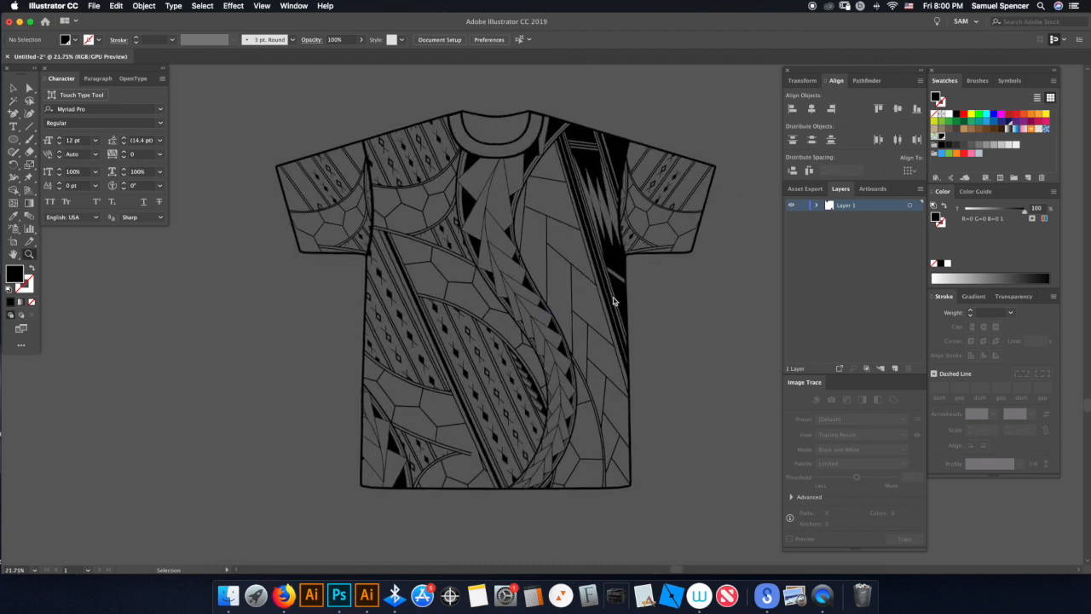
Open ABCDE.psd from the Desktop with its layers converted to objects.
{"action": "key", "text": "super+o"}
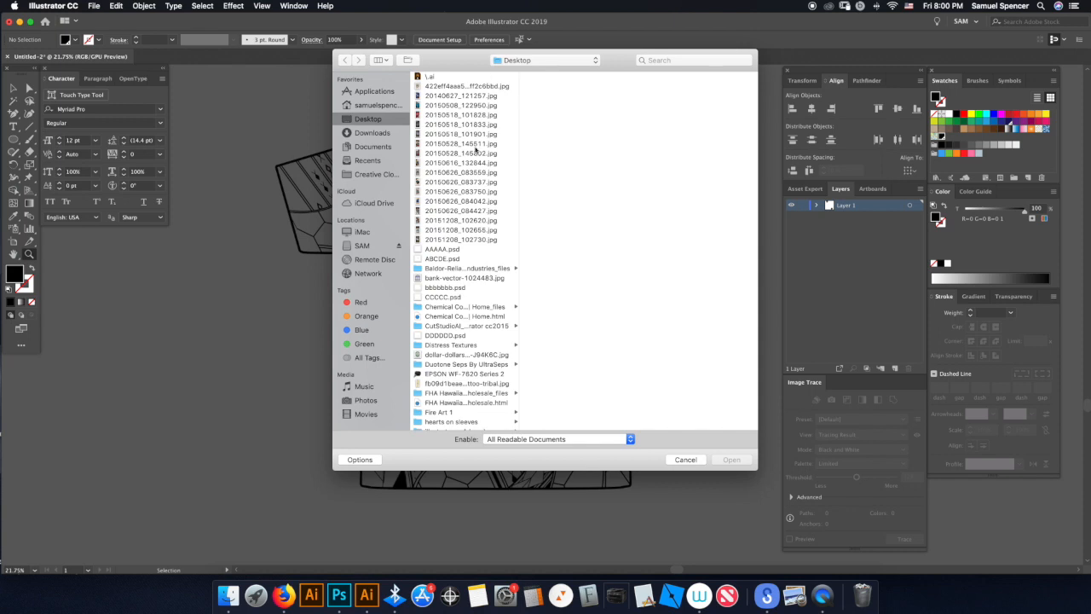
{"action": "left_click", "coordinate": [445, 259]}
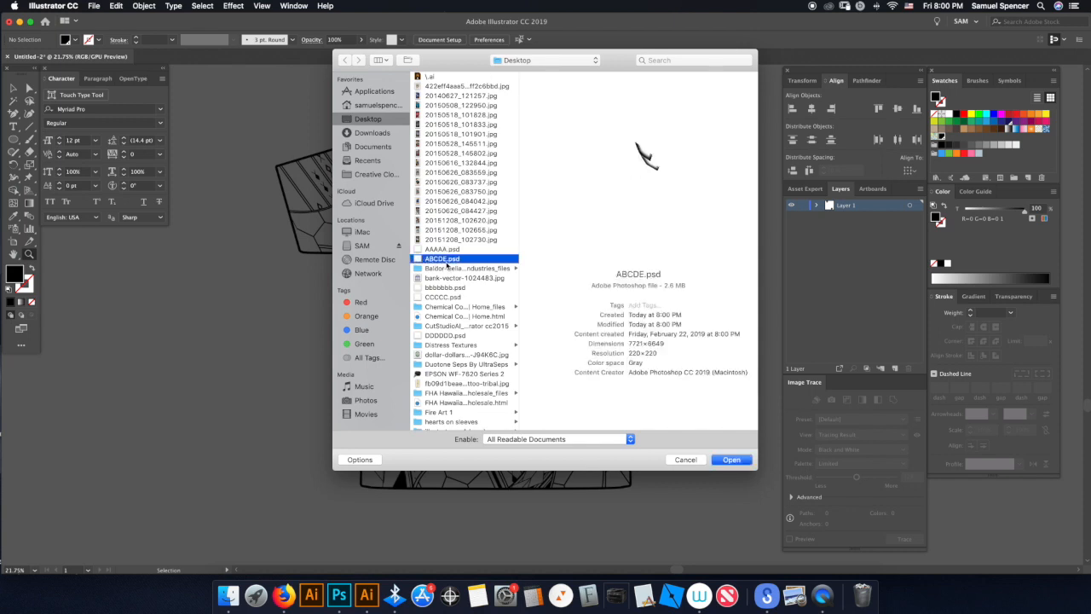
{"action": "left_click", "coordinate": [731, 460]}
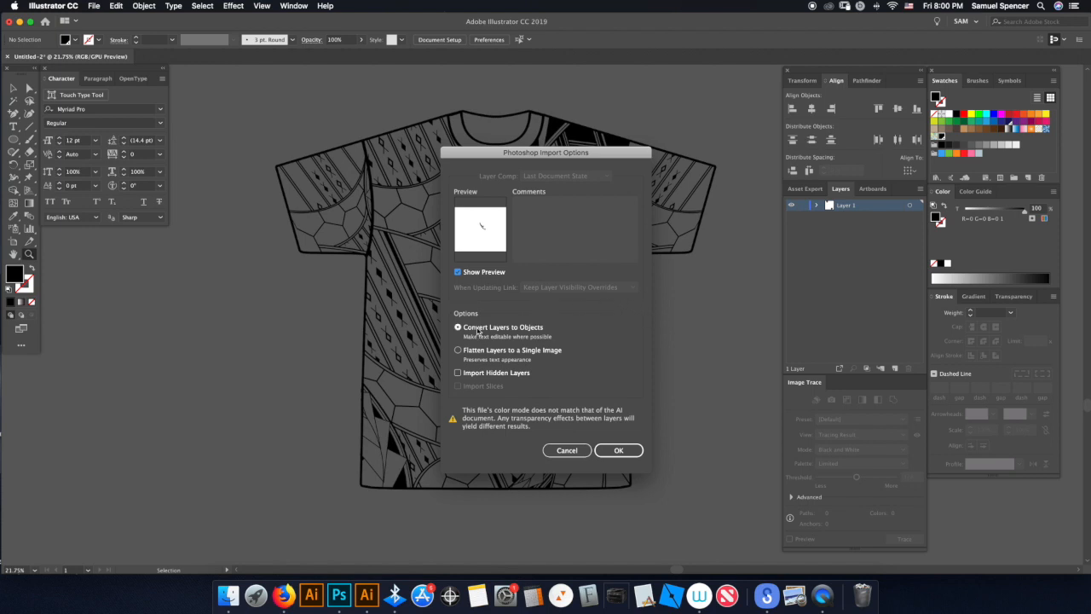
{"action": "left_click", "coordinate": [622, 454]}
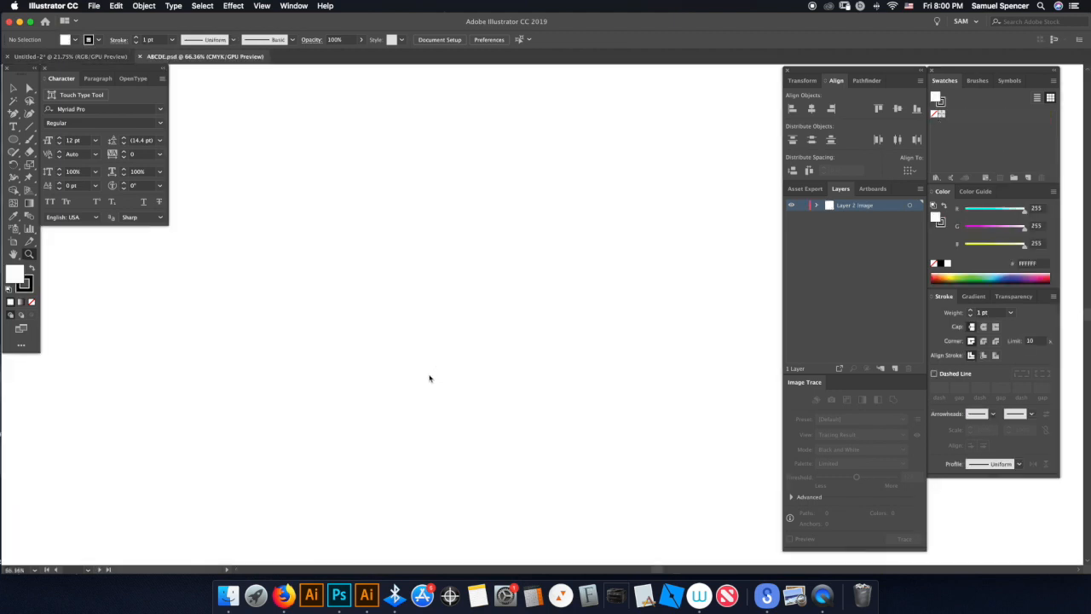
Copy the embedded shading image and close ABCDE.psd without saving changes.
{"action": "key", "text": "v"}
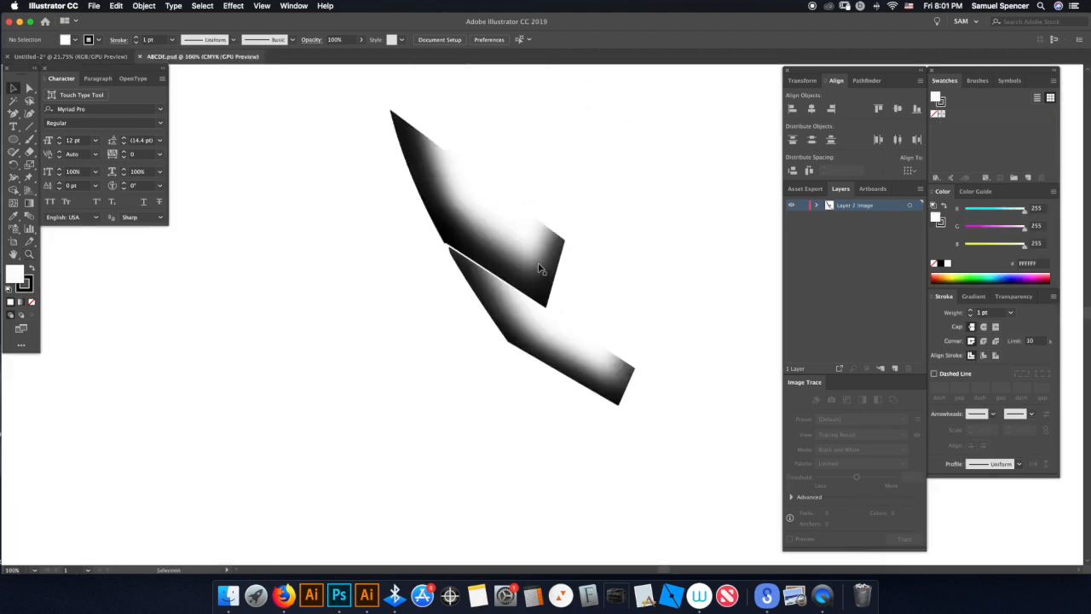
{"action": "left_click", "coordinate": [537, 273]}
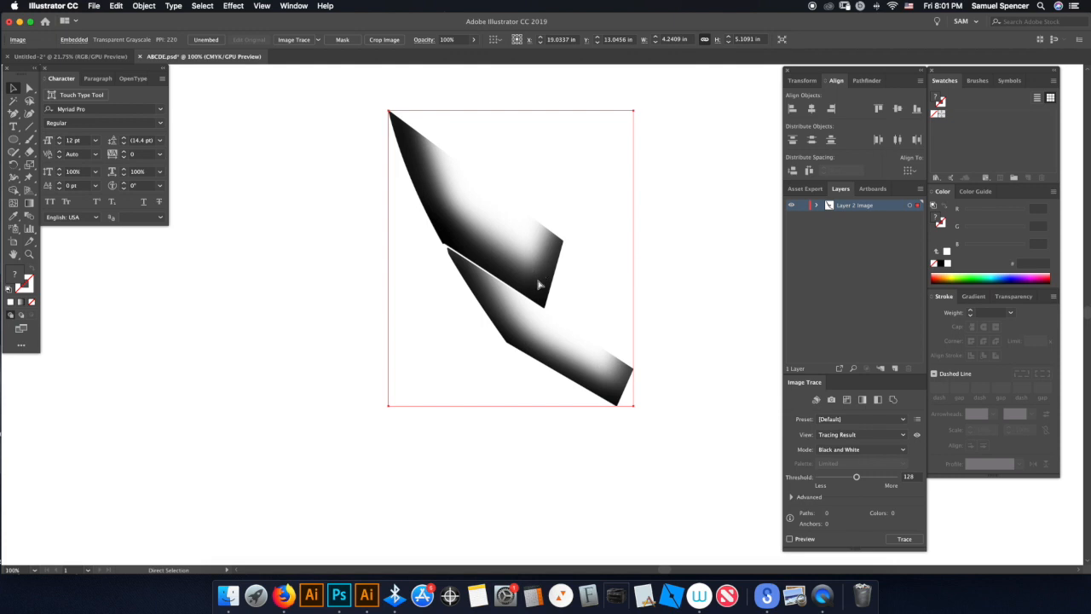
{"action": "key", "text": "super+w"}
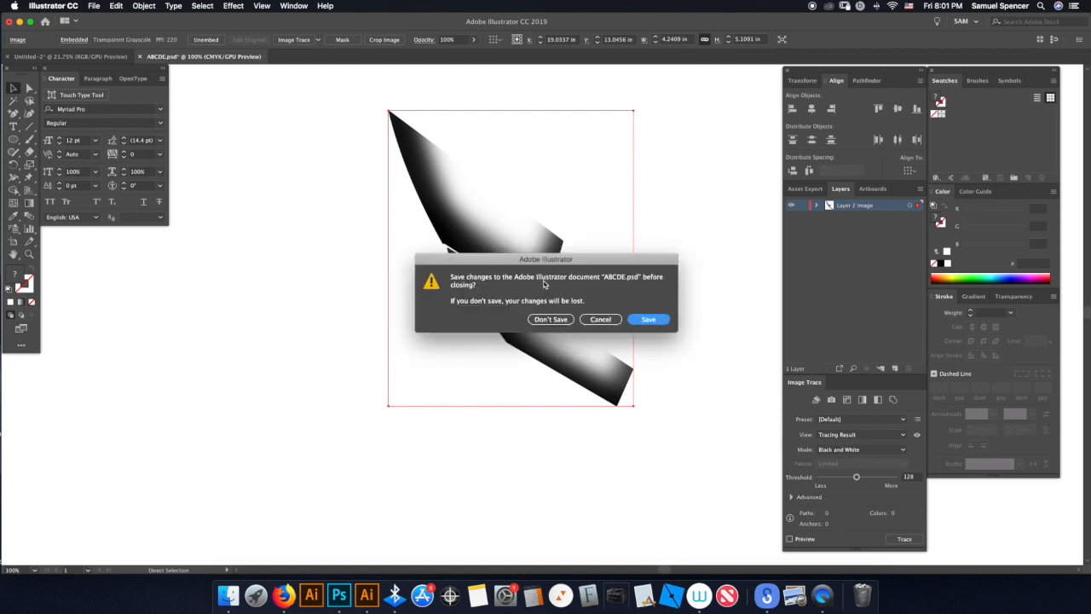
{"action": "left_click", "coordinate": [551, 320]}
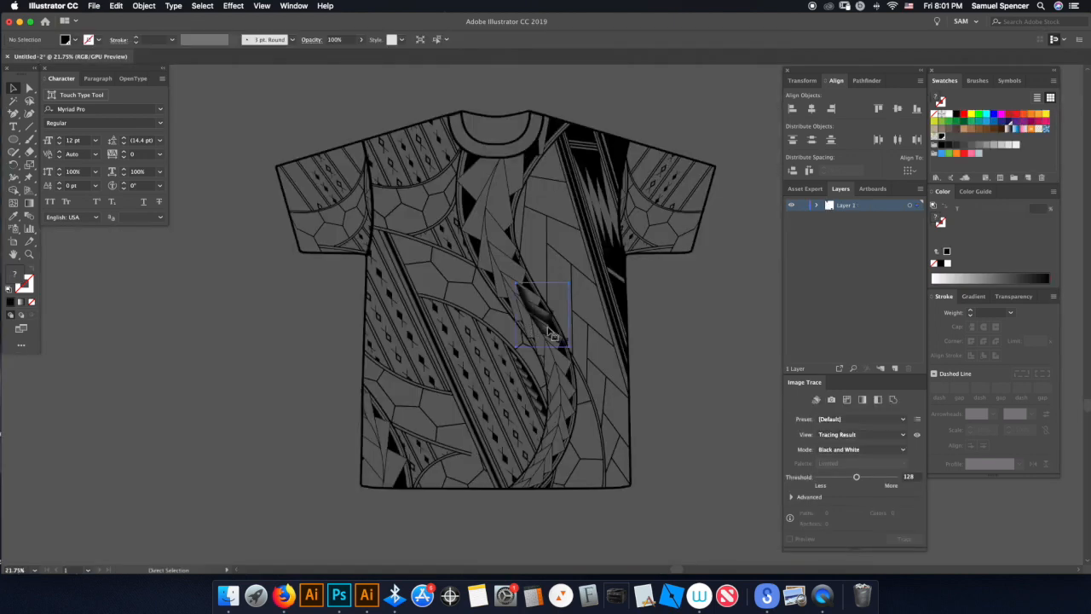
Place the copied shading image in the T-shirt document and move it over its two matching shapes.
{"action": "key", "text": "z"}
{"action": "left_click_drag", "start_coordinate": [548, 321], "coordinate": [691, 219]}
{"action": "key", "text": "v"}
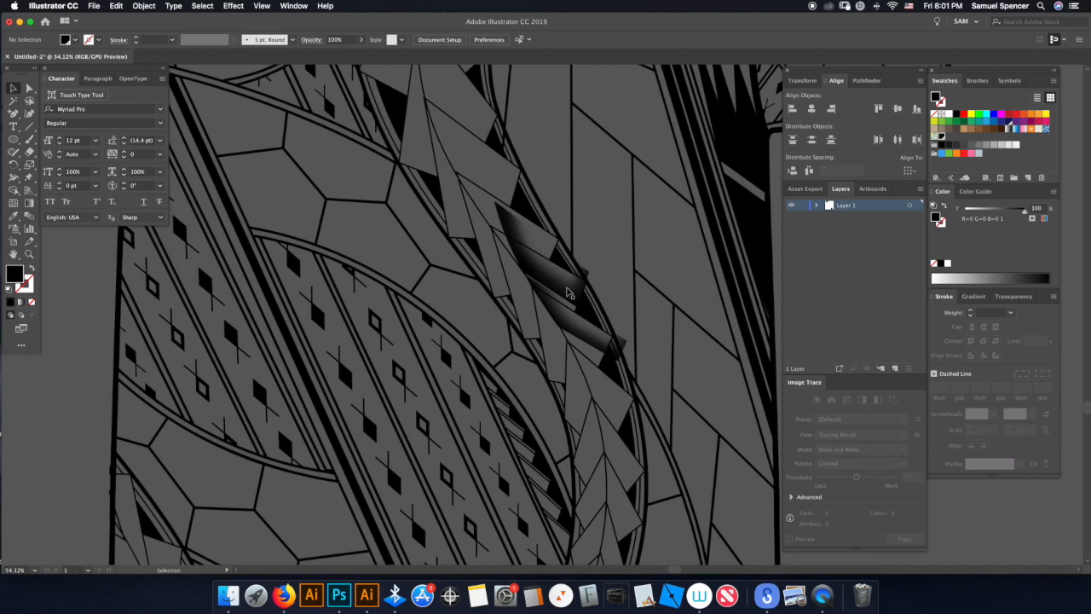
{"action": "left_click", "coordinate": [571, 295]}
{"action": "key", "text": "z"}
{"action": "left_click_drag", "start_coordinate": [572, 318], "coordinate": [682, 242]}
{"action": "key", "text": "v"}
{"action": "left_click_drag", "start_coordinate": [619, 362], "coordinate": [546, 275]}
{"action": "left_click_drag", "start_coordinate": [611, 379], "coordinate": [593, 232]}
Fine-tune the shading image's position so its edges line up with the T-shirt outlines.
{"action": "key", "text": "z"}
{"action": "key", "text": "v"}
{"action": "key", "text": "z"}
{"action": "key", "text": "v"}
{"action": "left_click_drag", "start_coordinate": [508, 163], "coordinate": [505, 148]}
{"action": "key", "text": "z"}
{"action": "mouse_move", "coordinate": [632, 240]}
{"action": "left_mouse_down"}
{"action": "mouse_move", "coordinate": [602, 253]}
{"action": "mouse_move", "coordinate": [637, 222]}
{"action": "left_mouse_up"}
{"action": "key", "text": "v"}
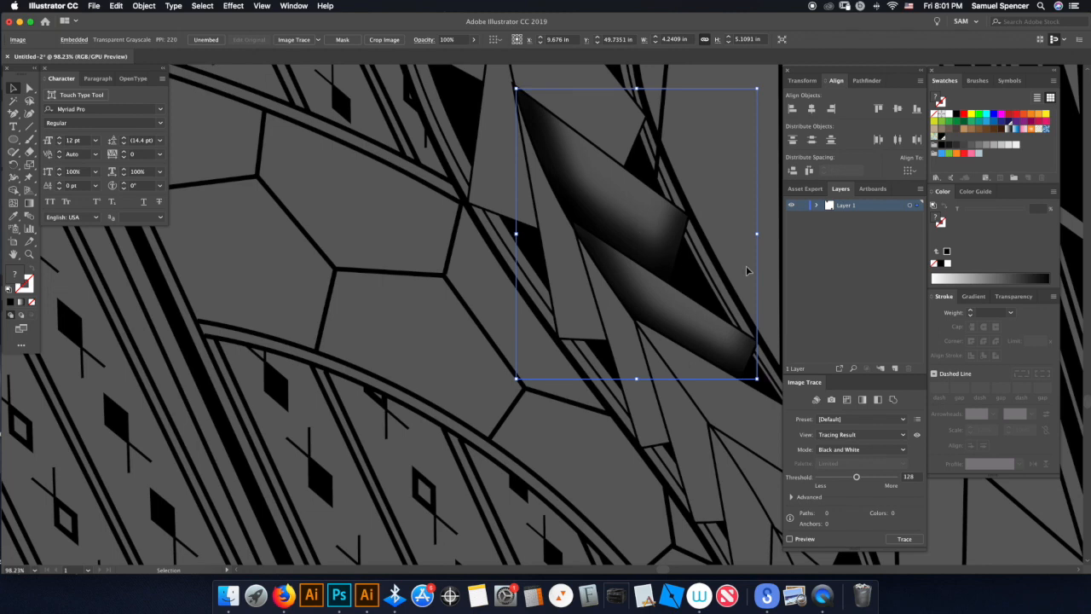
Deselect the shading image and examine closely how its edges meet the surrounding outlines.
{"action": "scroll", "coordinate": [641, 227], "scroll_direction": "right", "scroll_amount": 5}
{"action": "scroll", "coordinate": [641, 226], "scroll_direction": "down", "scroll_amount": 3}
{"action": "left_click", "coordinate": [664, 246]}
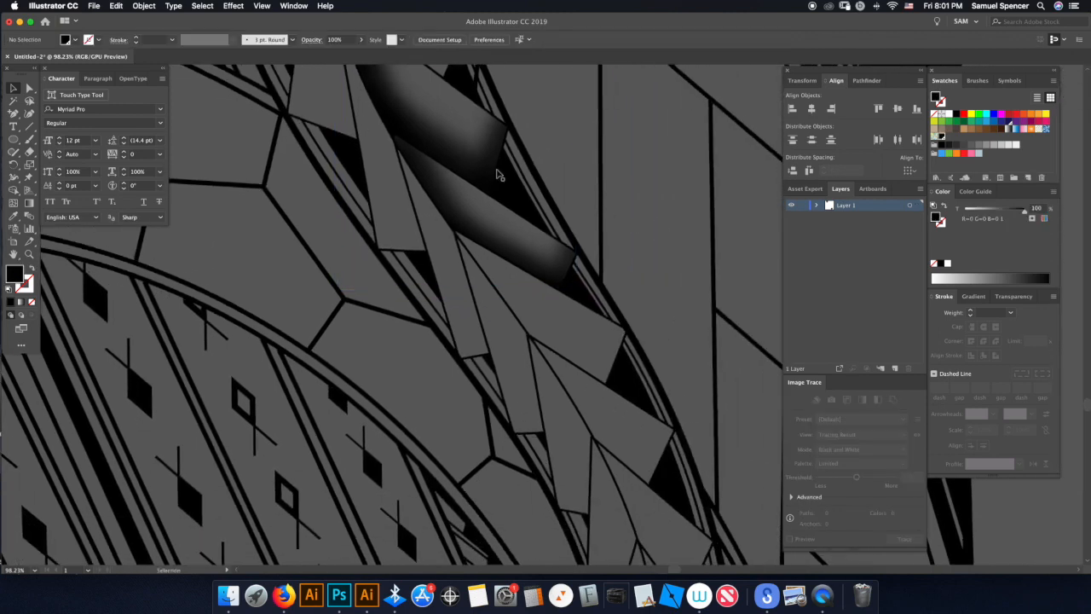
{"action": "scroll", "coordinate": [514, 220], "scroll_direction": "up", "scroll_amount": 3}
{"action": "scroll", "coordinate": [515, 220], "scroll_direction": "left", "scroll_amount": 1}
{"action": "key", "text": "z"}
{"action": "left_click_drag", "start_coordinate": [376, 103], "coordinate": [471, 233]}
{"action": "scroll", "coordinate": [471, 233], "scroll_direction": "down", "scroll_amount": 2}
{"action": "scroll", "coordinate": [471, 234], "scroll_direction": "right", "scroll_amount": 2}
{"action": "mouse_move", "coordinate": [666, 341]}
{"action": "left_mouse_down"}
{"action": "mouse_move", "coordinate": [757, 387]}
{"action": "mouse_move", "coordinate": [657, 358]}
{"action": "left_mouse_up"}
{"action": "key", "text": "v"}
Try a navy fill on the line artwork, and set both it and the shading image to the near-black swatch.
{"action": "left_click", "coordinate": [652, 232]}
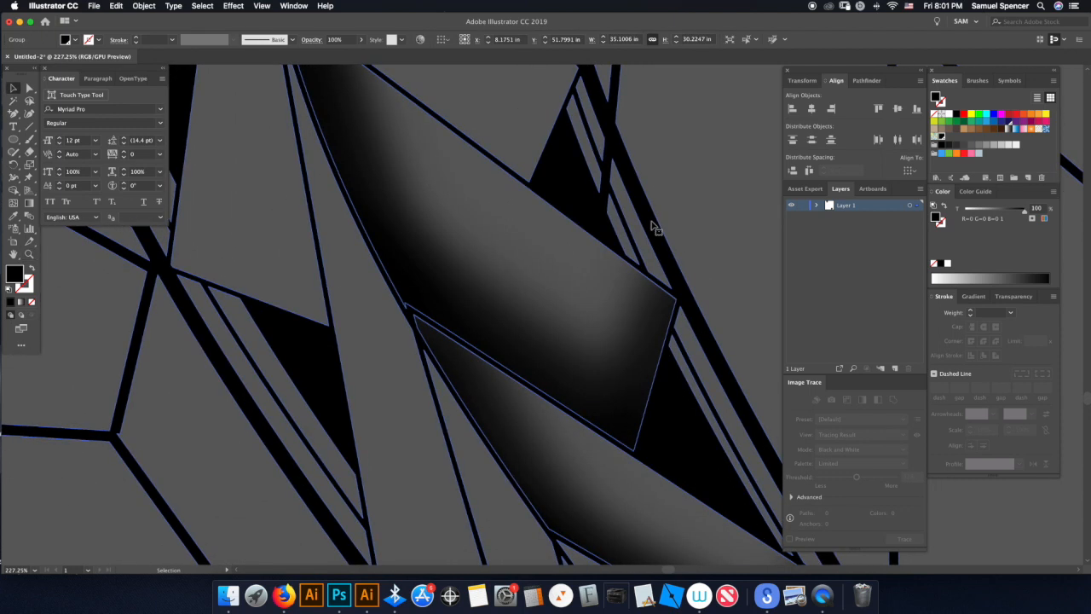
{"action": "left_click", "coordinate": [1009, 125]}
{"action": "left_click", "coordinate": [942, 141]}
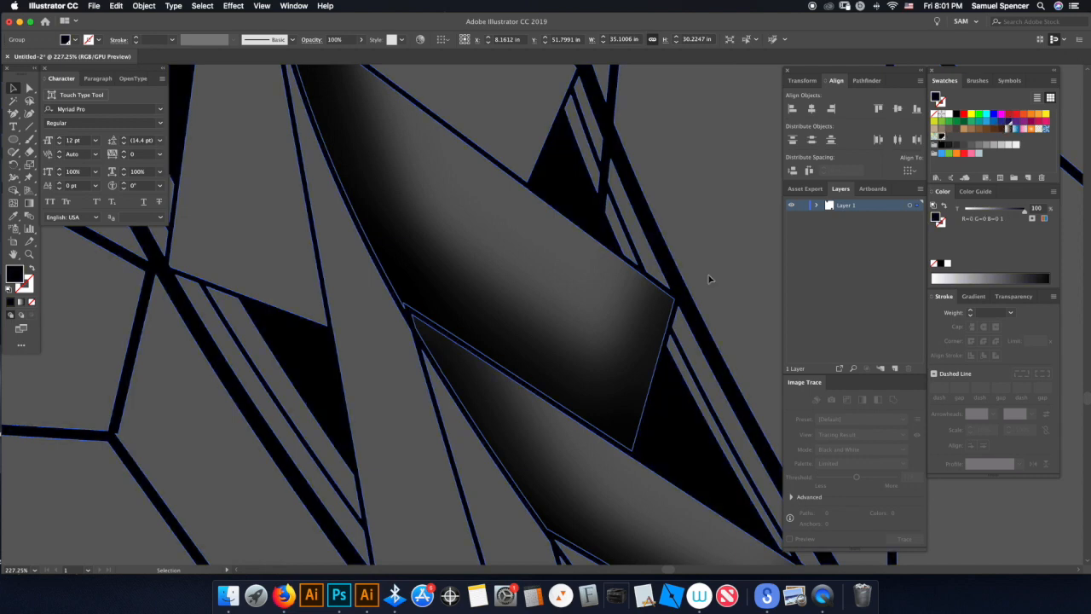
{"action": "left_click", "coordinate": [631, 340]}
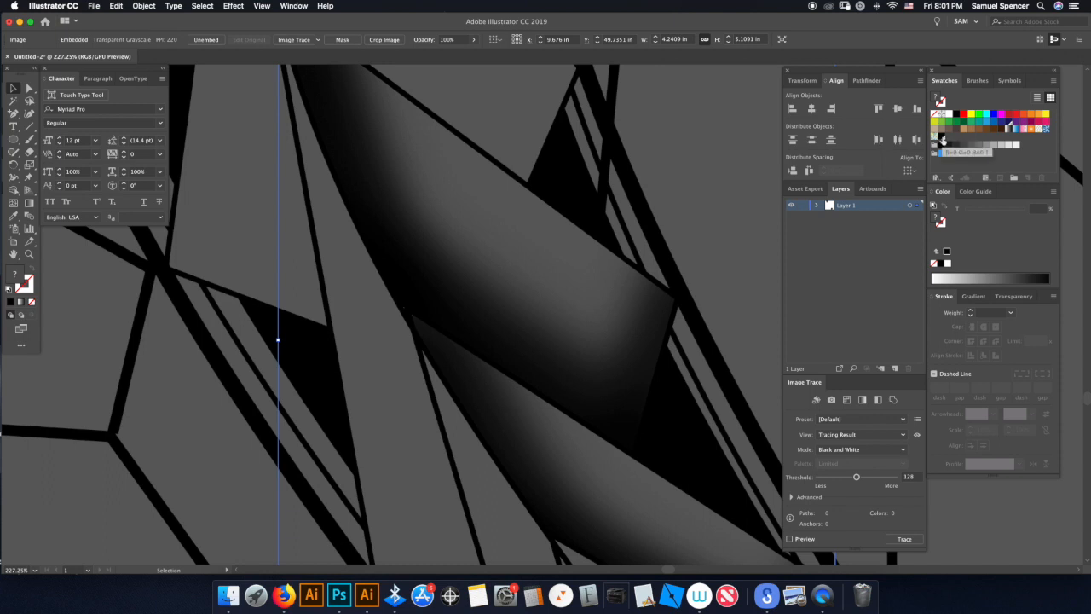
{"action": "left_click", "coordinate": [940, 138]}
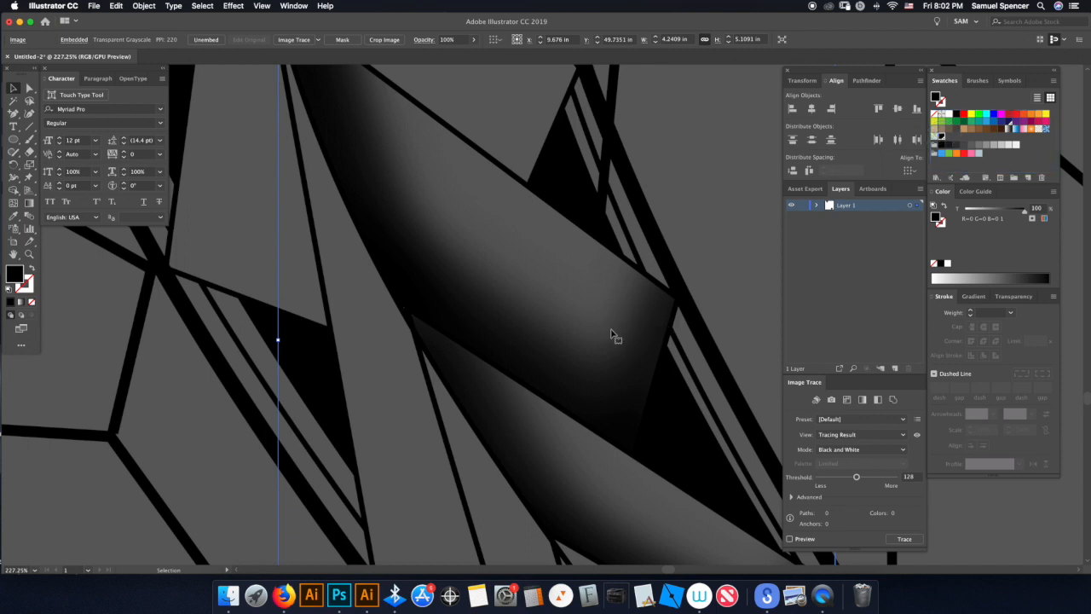
Recolor the line artwork and the shading image navy (R=27 G=20 B=100) and deselect.
{"action": "left_click", "coordinate": [641, 324]}
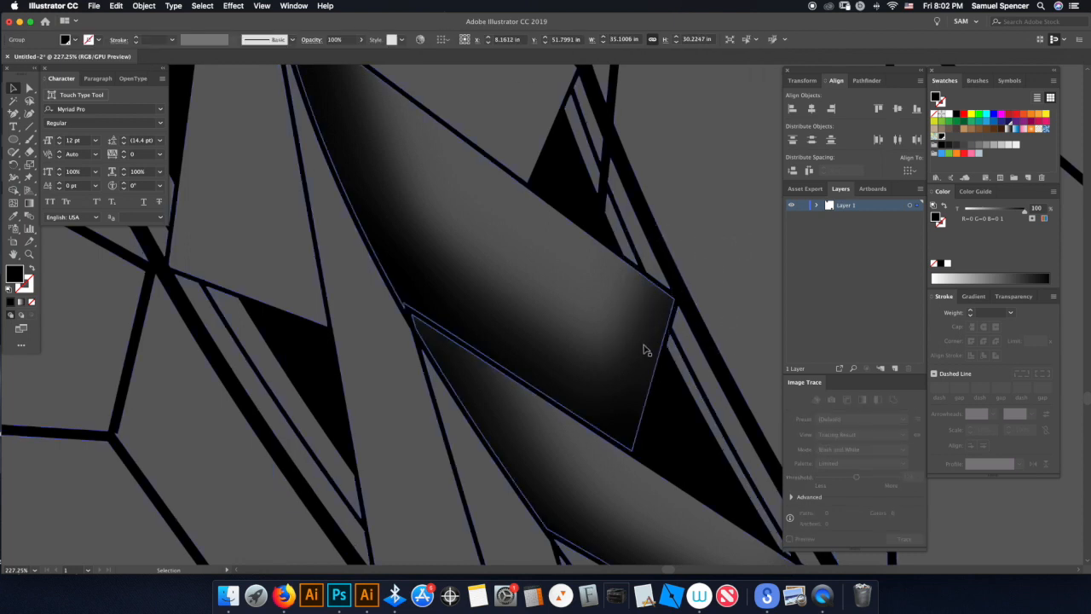
{"action": "left_click", "coordinate": [1010, 122]}
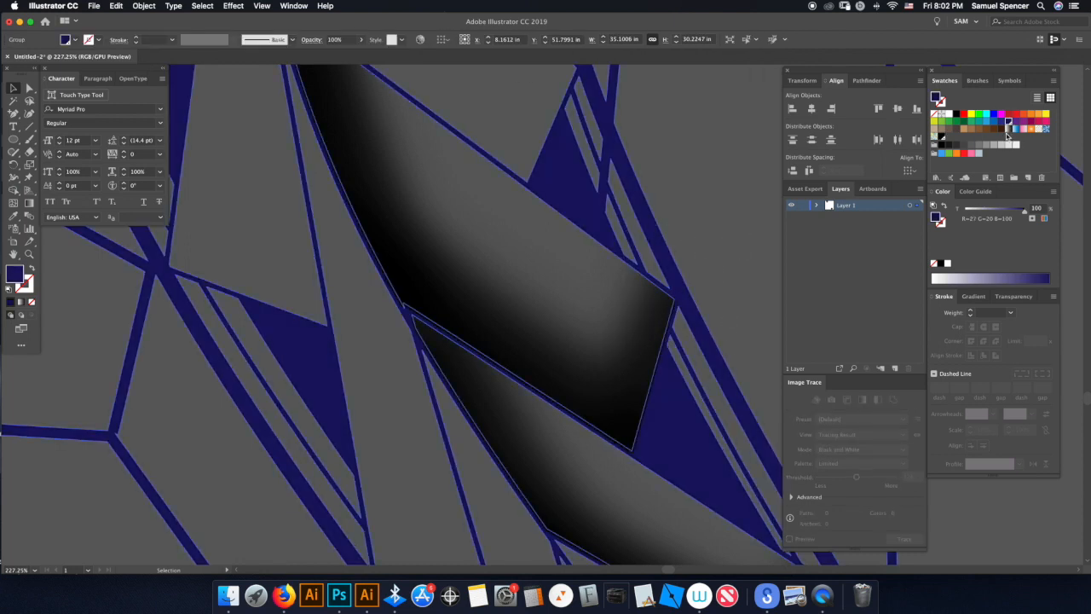
{"action": "left_click", "coordinate": [643, 305]}
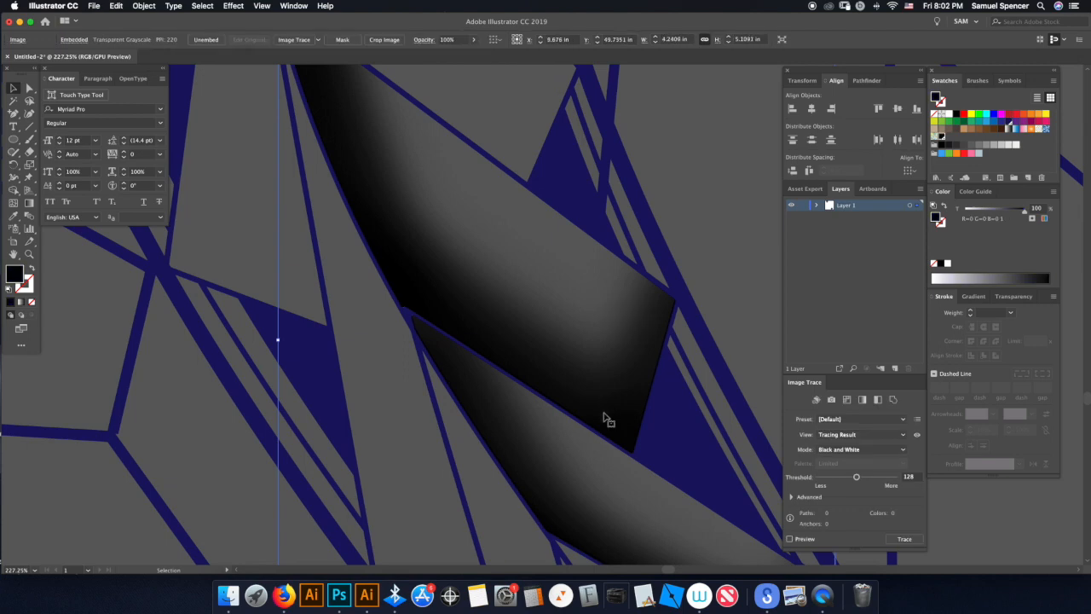
{"action": "left_click", "coordinate": [1012, 124]}
{"action": "left_click", "coordinate": [727, 277]}
{"action": "key", "text": "z"}
{"action": "left_click_drag", "start_coordinate": [644, 345], "coordinate": [572, 392]}
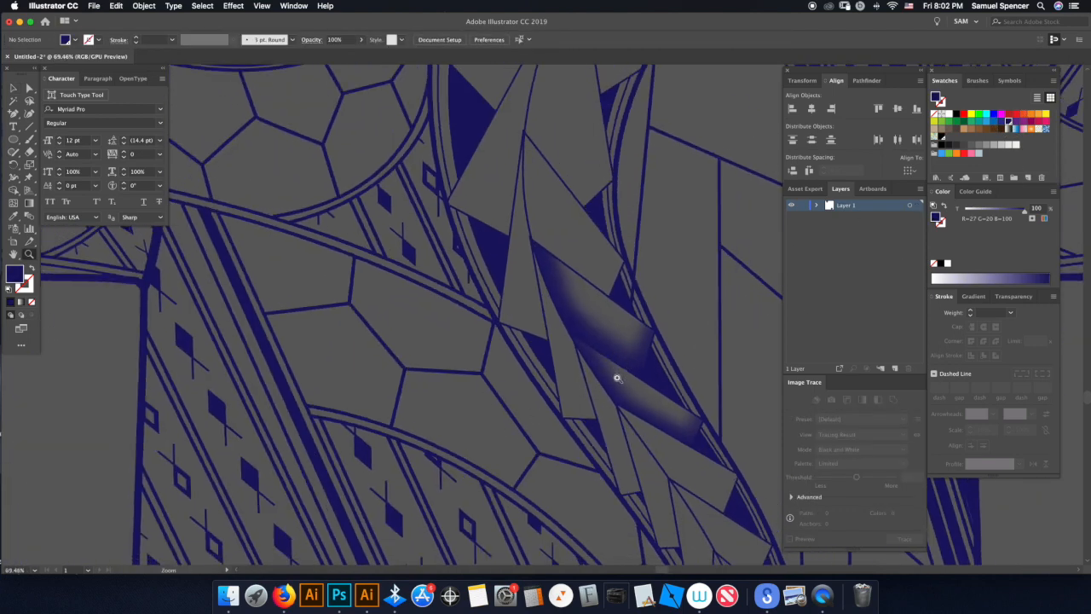
{"action": "key", "text": "v"}
Recolor only the shading image teal (R=0 G=169 B=157) and deselect it.
{"action": "left_click", "coordinate": [626, 345]}
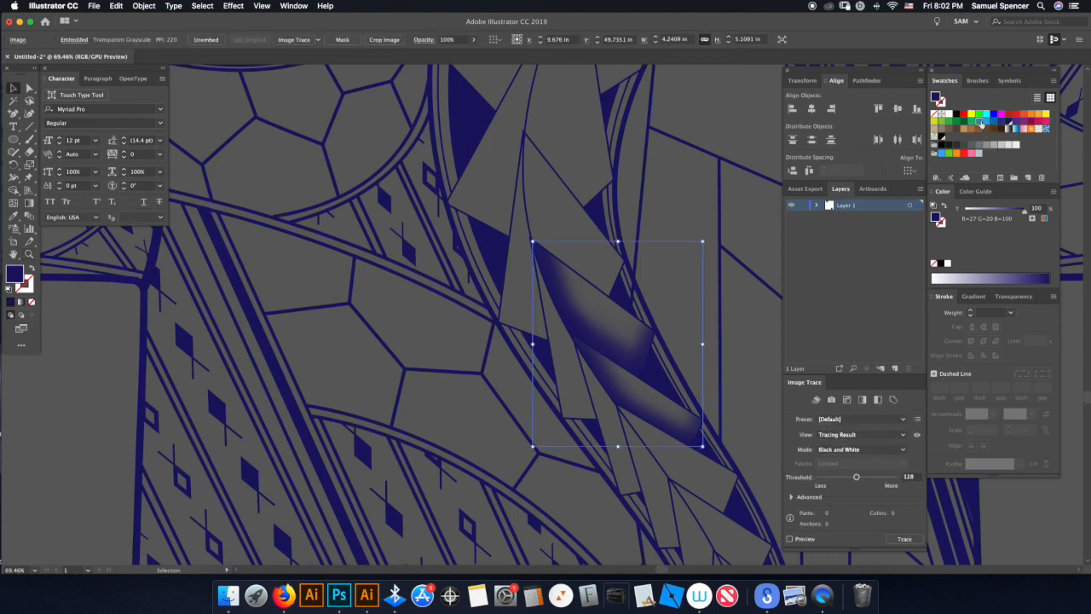
{"action": "left_click", "coordinate": [981, 122]}
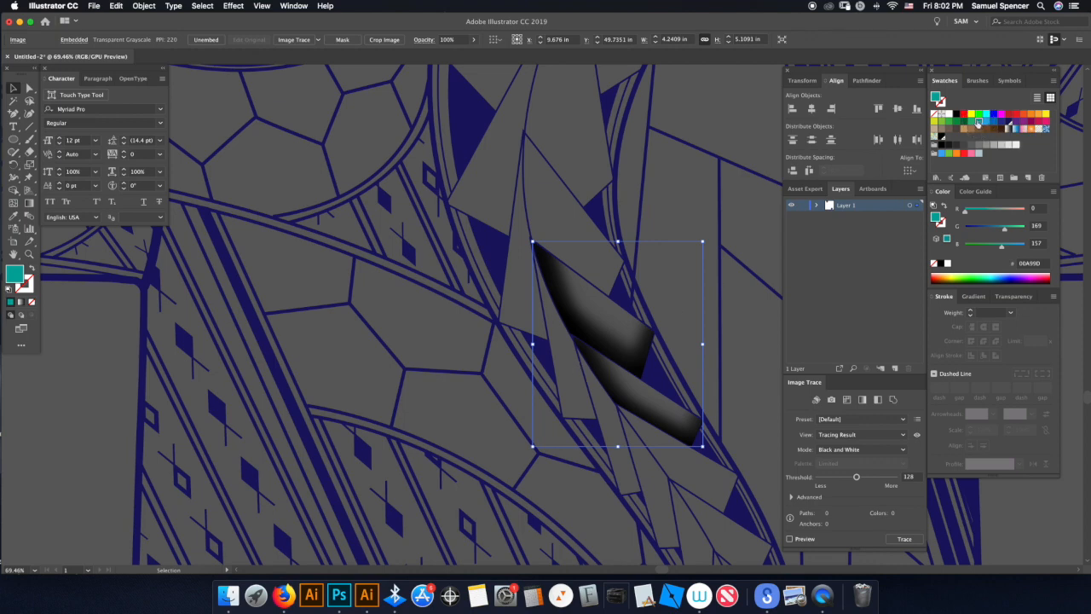
{"action": "double_click", "coordinate": [979, 125]}
{"action": "left_click", "coordinate": [556, 157]}
{"action": "left_click", "coordinate": [560, 177]}
{"action": "left_click", "coordinate": [595, 298]}
Select all the T-shirt artwork and fill it with the near-black swatch (R=0 G=0 B=1).
{"action": "key", "text": "z"}
{"action": "left_click_drag", "start_coordinate": [640, 294], "coordinate": [424, 326]}
{"action": "left_click_drag", "start_coordinate": [626, 241], "coordinate": [464, 416]}
{"action": "left_click_drag", "start_coordinate": [571, 400], "coordinate": [723, 201]}
{"action": "left_click_drag", "start_coordinate": [627, 331], "coordinate": [707, 282]}
{"action": "left_click_drag", "start_coordinate": [742, 335], "coordinate": [704, 343]}
{"action": "key", "text": "v"}
{"action": "key", "text": "super+a"}
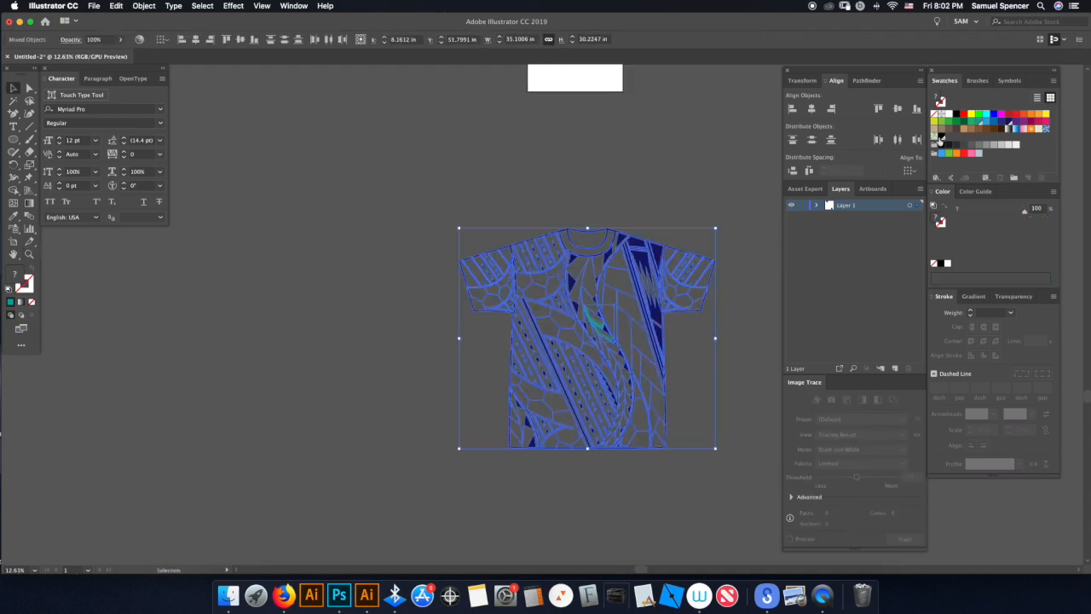
{"action": "left_click", "coordinate": [941, 139]}
Group the line artwork with its shading and place a duplicate directly above, over the artboard.
{"action": "left_click_drag", "start_coordinate": [587, 298], "coordinate": [534, 487]}
{"action": "key", "text": "super+g"}
{"action": "left_click_drag", "start_coordinate": [562, 440], "coordinate": [535, 304], "text": "alt+shift"}
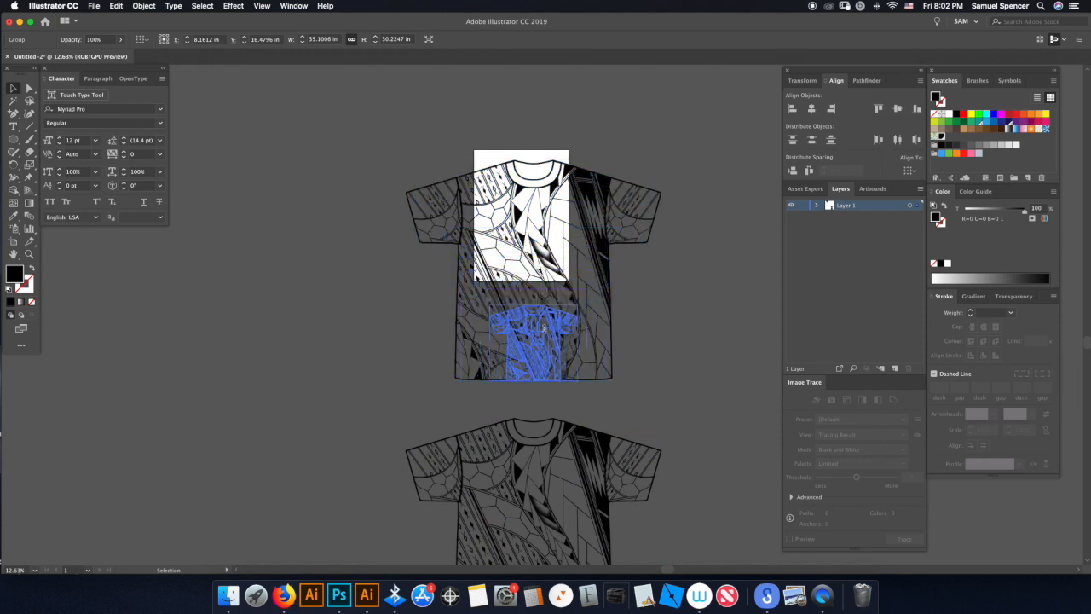
Scale the duplicated T-shirt group down to about 12 in wide, position it on the artboard and deselect it.
{"action": "left_click_drag", "start_coordinate": [558, 348], "coordinate": [538, 216]}
{"action": "left_click", "coordinate": [572, 223]}
{"action": "key", "text": "z"}
{"action": "key", "text": "v"}
{"action": "left_click", "coordinate": [519, 207]}
{"action": "left_click", "coordinate": [662, 233]}
{"action": "key", "text": "a"}
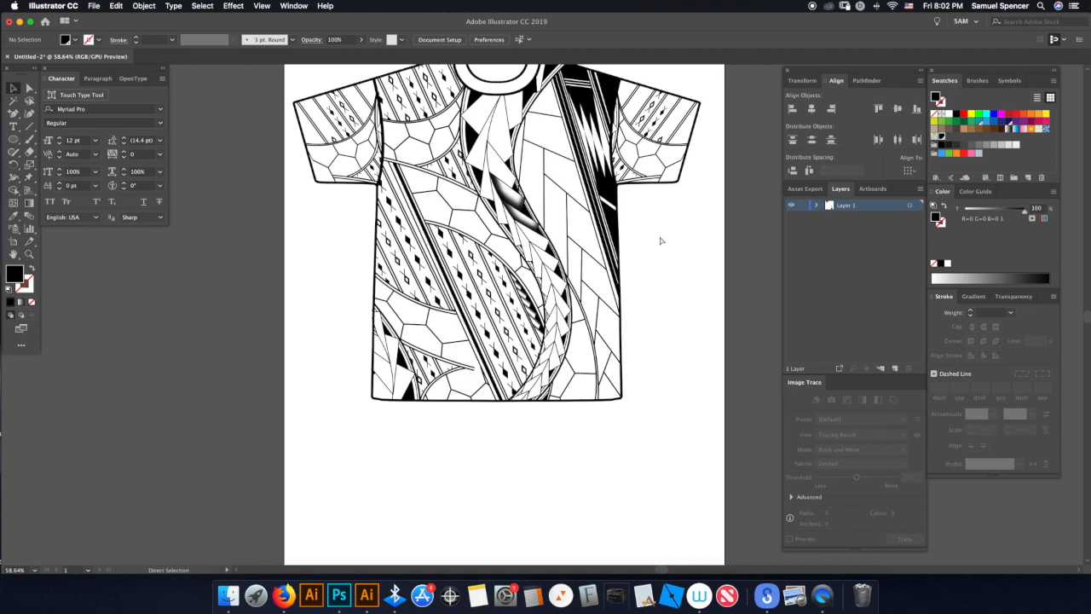
Open the print settings for the AccuRIP to Epson 1100 printer and choose a Custom media size.
{"action": "key", "text": "super+p"}
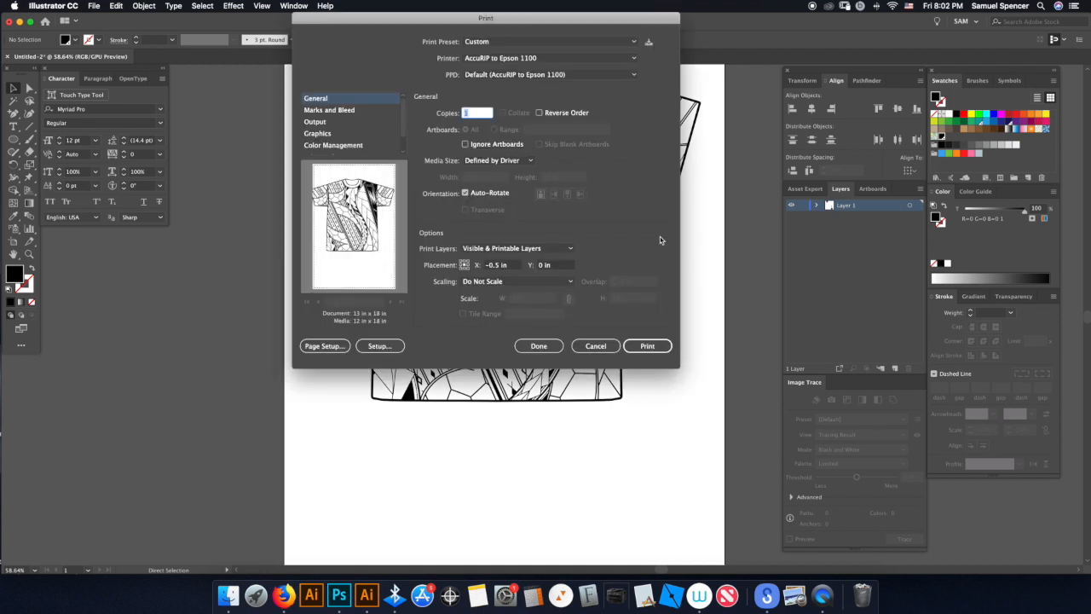
{"action": "left_click", "coordinate": [499, 58]}
{"action": "left_click", "coordinate": [501, 85]}
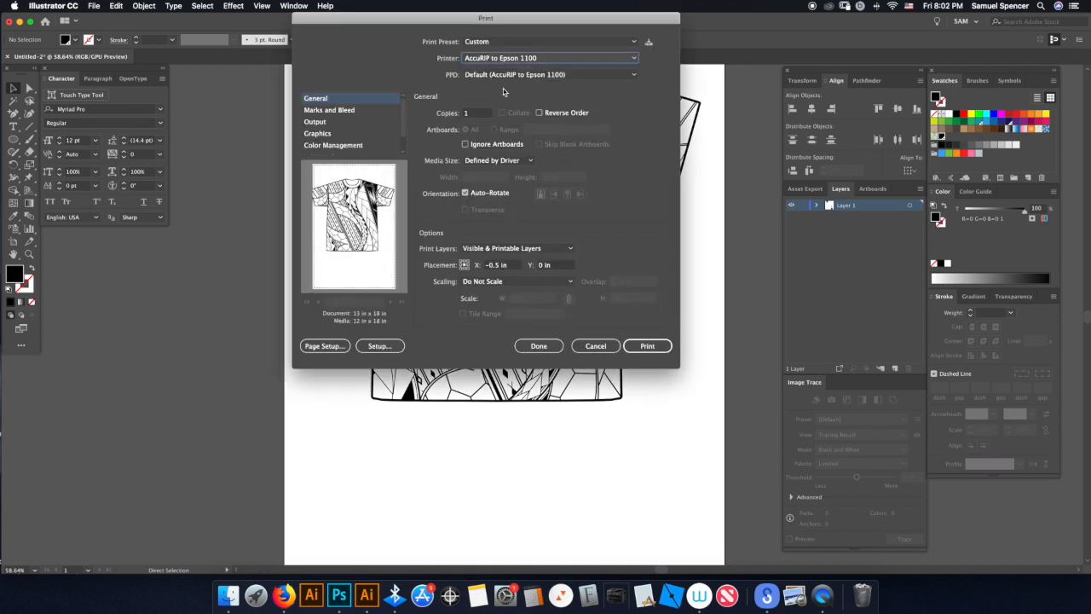
{"action": "left_click", "coordinate": [515, 162]}
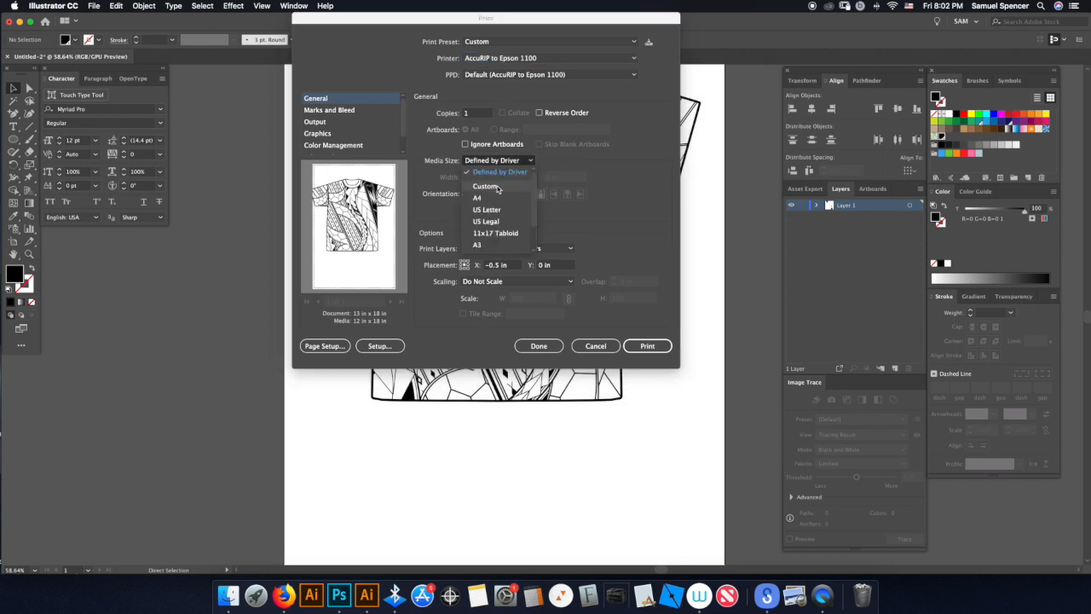
{"action": "left_click", "coordinate": [498, 187]}
Set the print output mode to Separations (Host-Based), toggling the cyan, magenta and yellow process inks on and back off.
{"action": "left_click", "coordinate": [316, 122]}
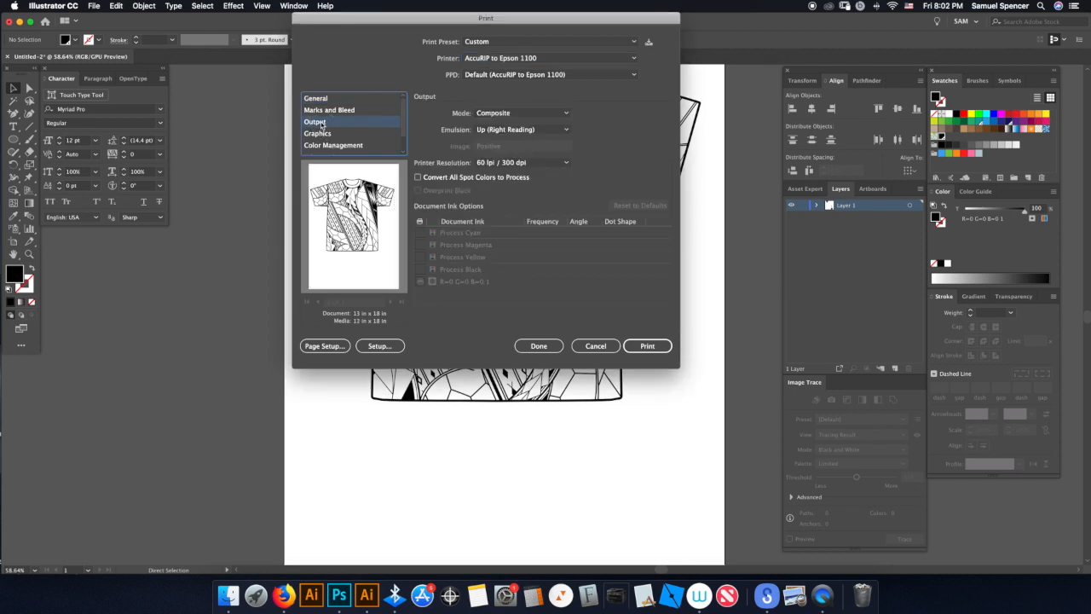
{"action": "left_click", "coordinate": [520, 113]}
{"action": "left_click", "coordinate": [503, 141]}
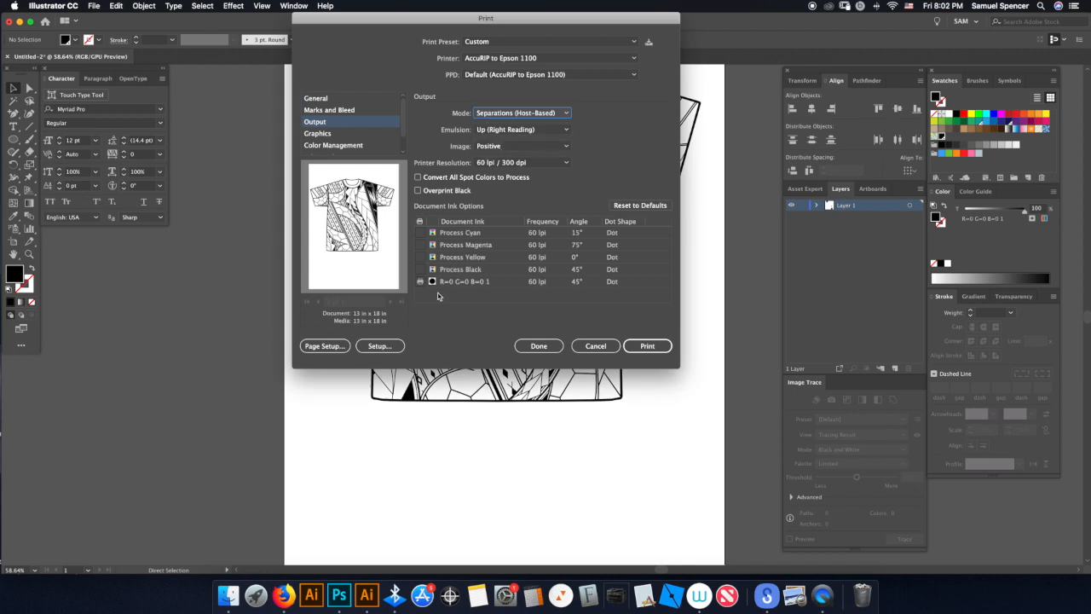
{"action": "left_click", "coordinate": [419, 233]}
{"action": "left_click", "coordinate": [419, 245]}
{"action": "left_click", "coordinate": [419, 256]}
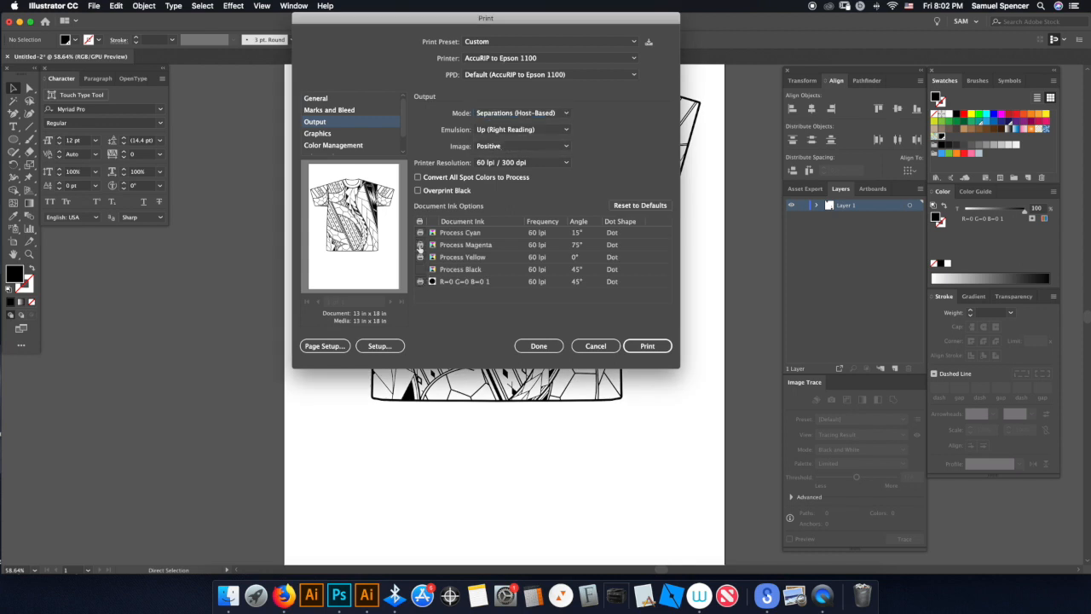
{"action": "left_click", "coordinate": [419, 233]}
{"action": "left_click", "coordinate": [420, 256]}
Give the R=0 G=0 B=0 1 ink a 50 lpi frequency, a 26° angle and another dot shape, and cancel the print.
{"action": "left_click", "coordinate": [543, 280]}
{"action": "type", "text": "50"}
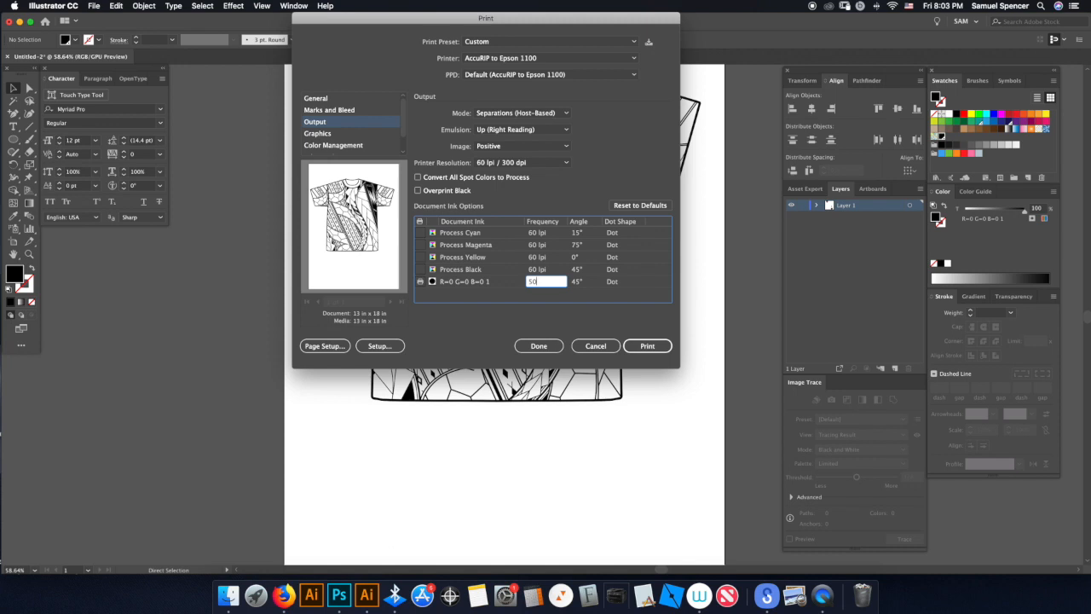
{"action": "key", "text": "Tab"}
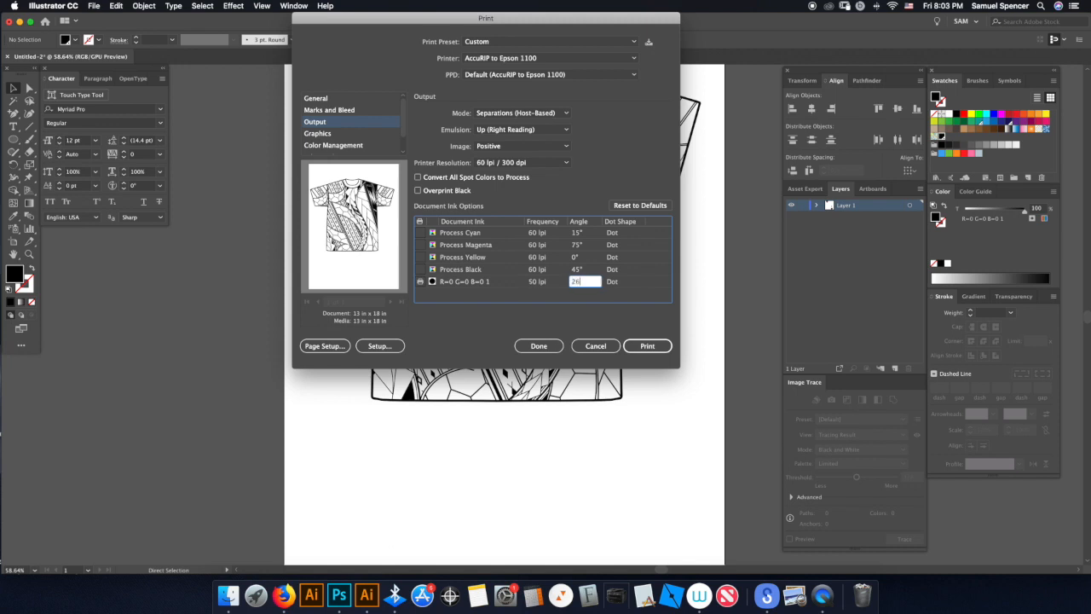
{"action": "key", "text": "Tab"}
{"action": "left_click", "coordinate": [623, 282]}
{"action": "left_click", "coordinate": [624, 305]}
{"action": "left_click", "coordinate": [595, 345]}
Move the small T-shirt group off the artboard to just below it.
{"action": "scroll", "coordinate": [601, 315], "scroll_direction": "down", "scroll_amount": 10}
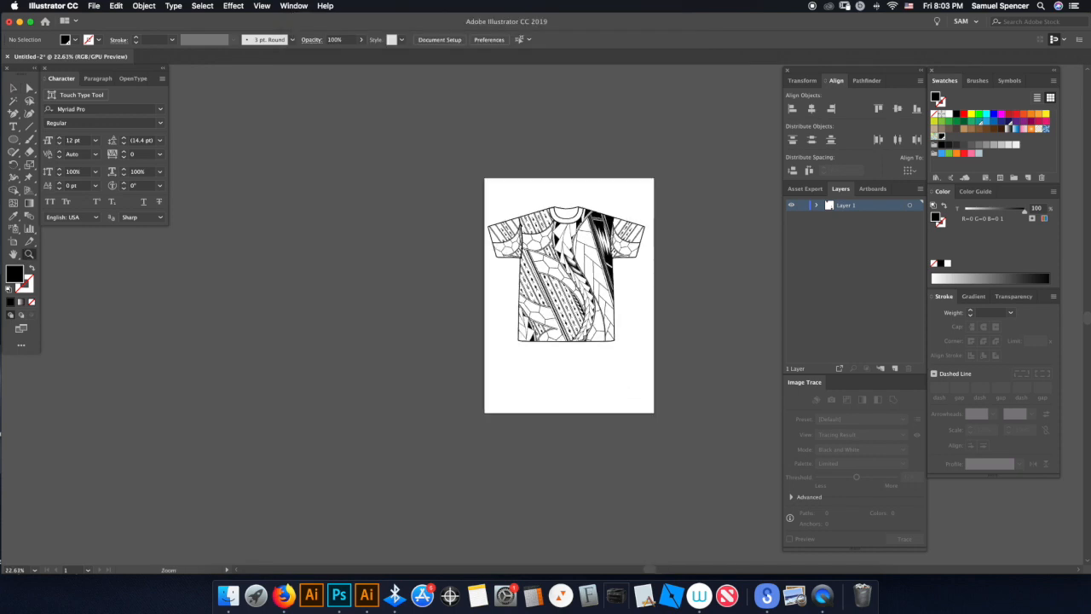
{"action": "scroll", "coordinate": [588, 315], "scroll_direction": "right", "scroll_amount": 2}
{"action": "left_click_drag", "start_coordinate": [530, 298], "coordinate": [644, 478]}
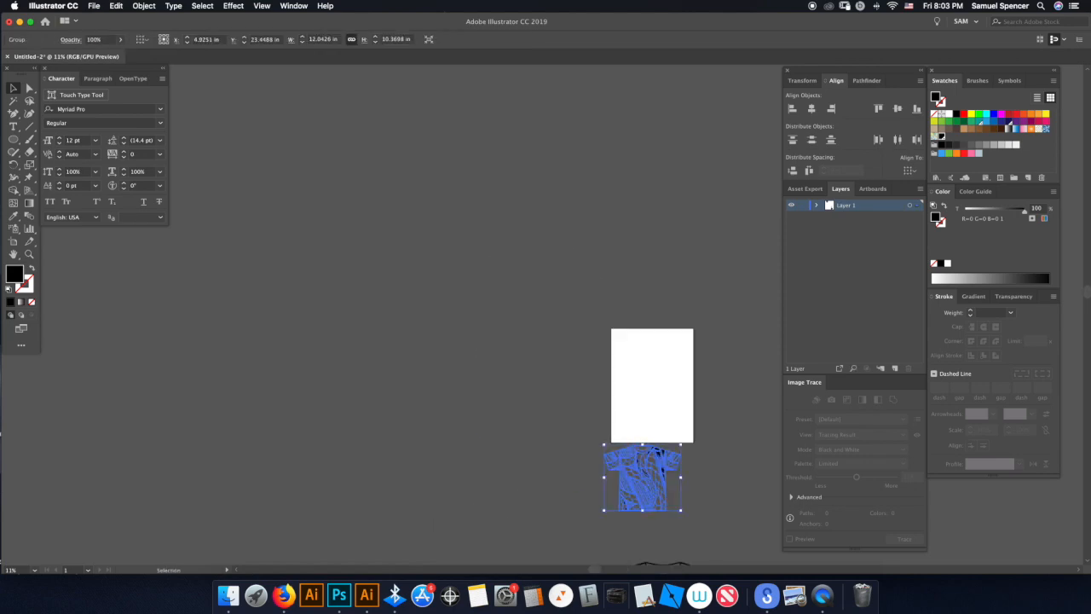
Examine the finished orange CINCINATTI T-shirt design up close, including its paths in outline view.
{"action": "left_click", "coordinate": [479, 204], "text": "alt+super"}
{"action": "left_click", "coordinate": [496, 213], "text": "alt+super"}
{"action": "left_click_drag", "start_coordinate": [496, 213], "coordinate": [560, 373]}
{"action": "left_click", "coordinate": [337, 277], "text": "super"}
{"action": "left_click_drag", "start_coordinate": [375, 167], "coordinate": [520, 239]}
{"action": "left_click_drag", "start_coordinate": [520, 239], "coordinate": [539, 255]}
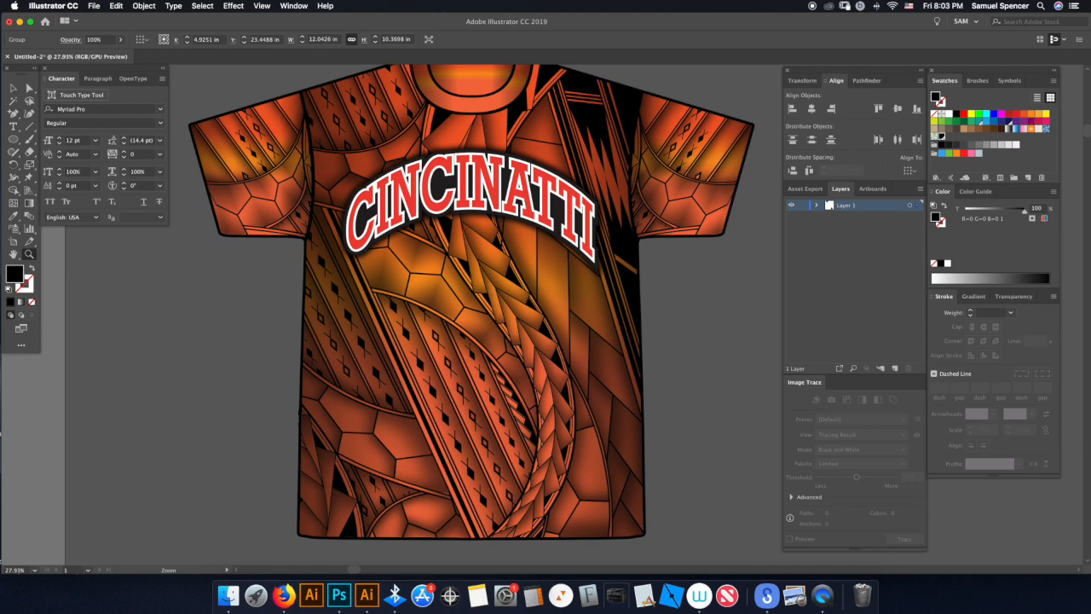
{"action": "left_click_drag", "start_coordinate": [539, 255], "coordinate": [528, 264]}
{"action": "key", "text": "v"}
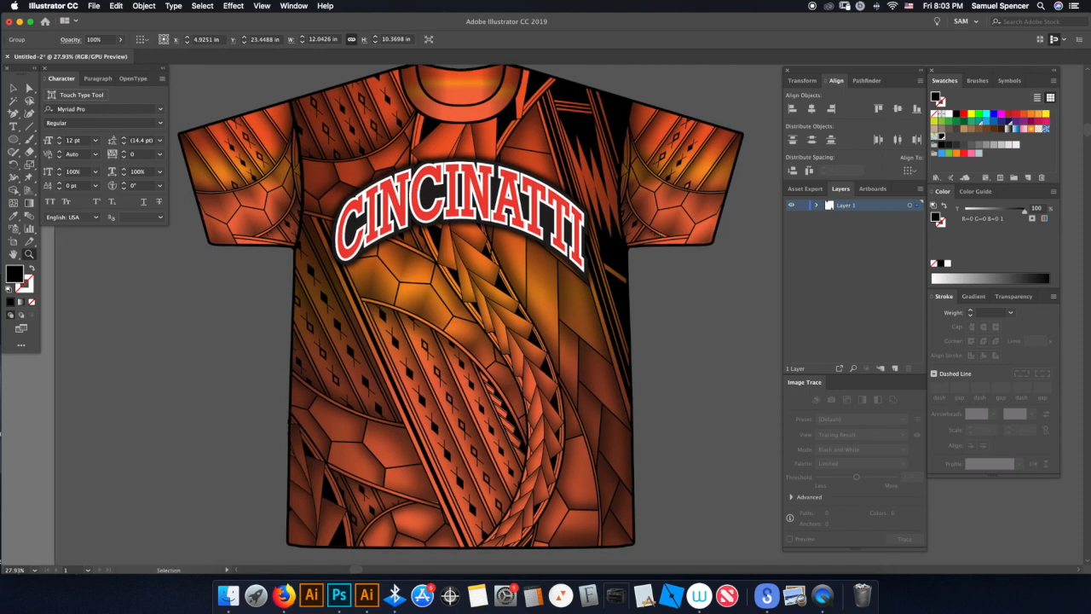
{"action": "key", "text": "super+y"}
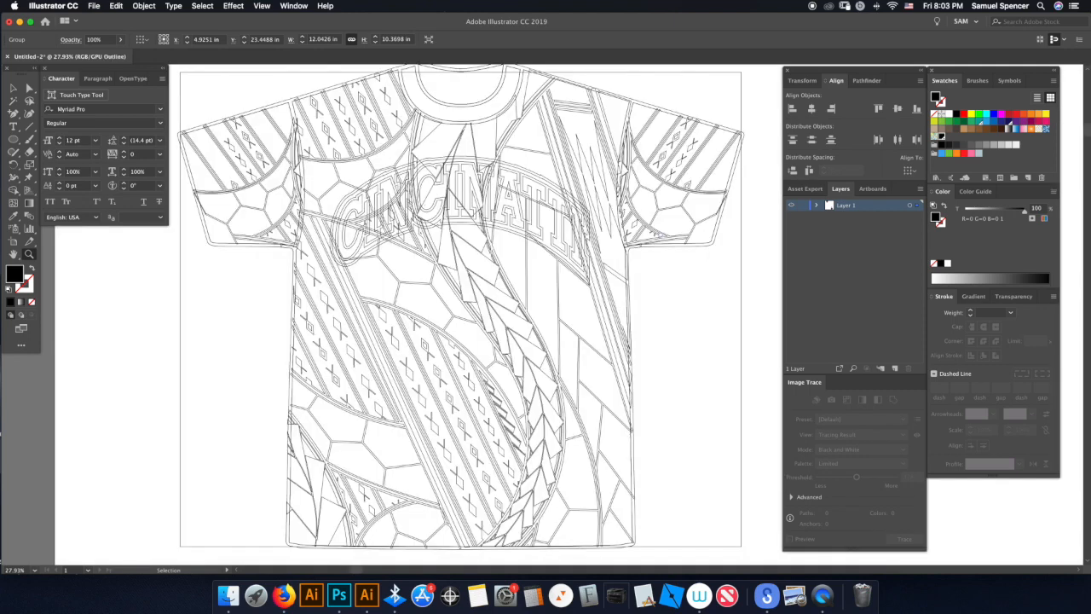
{"action": "key", "text": "super+y"}
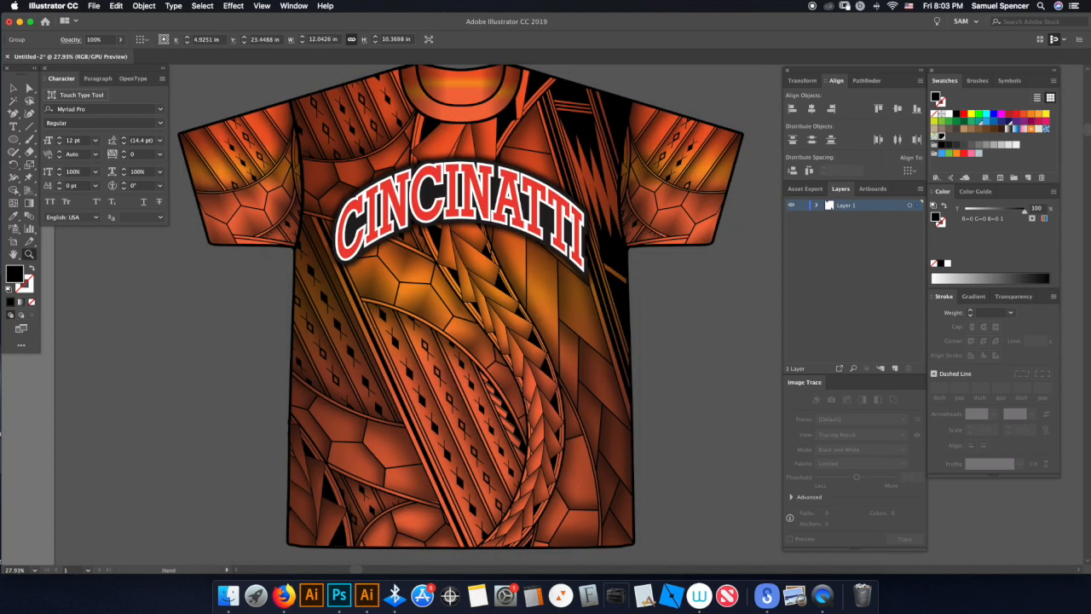
{"action": "scroll", "coordinate": [416, 188], "scroll_direction": "down", "scroll_amount": 3}
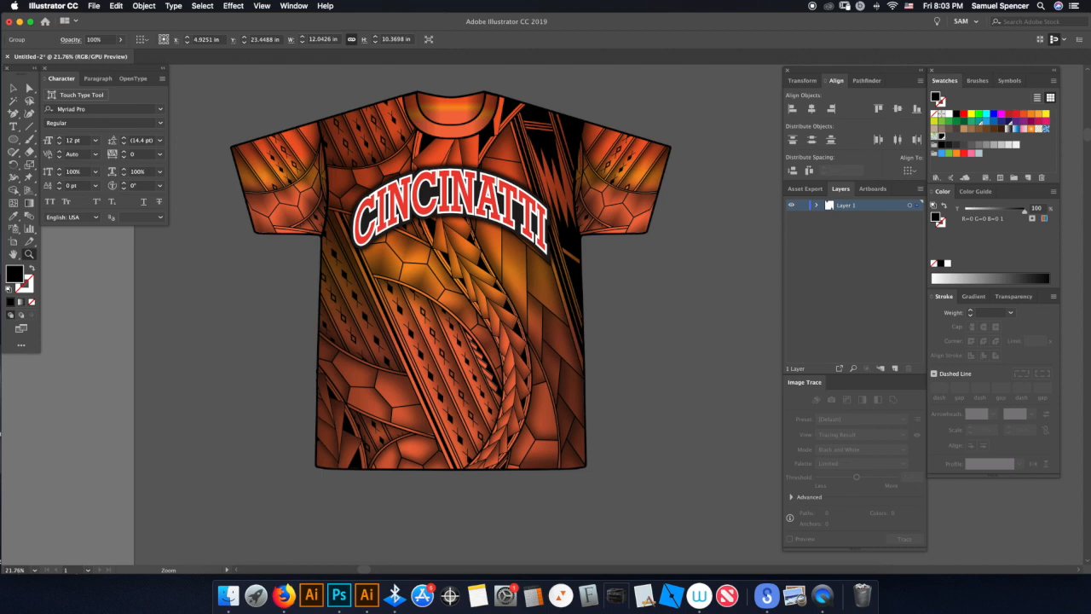
{"action": "left_click_drag", "start_coordinate": [298, 247], "coordinate": [324, 247]}
{"action": "left_click_drag", "start_coordinate": [554, 272], "coordinate": [472, 278]}
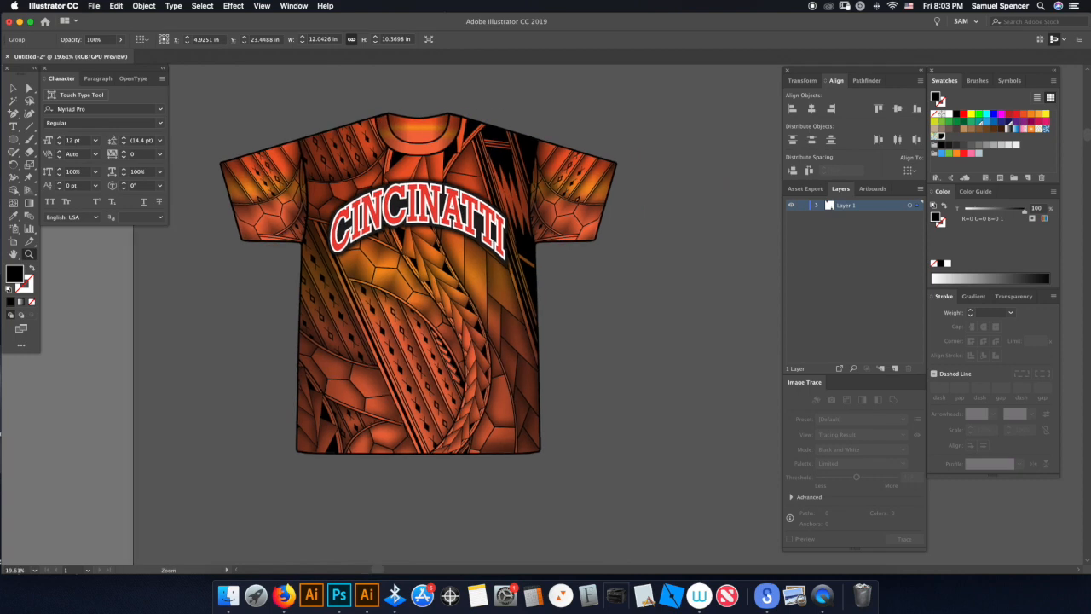
{"action": "left_click_drag", "start_coordinate": [597, 426], "coordinate": [323, 213]}
{"action": "left_click_drag", "start_coordinate": [546, 443], "coordinate": [376, 143]}
Delete the small T-shirt duplicate below the artboard.
{"action": "key", "text": "v"}
{"action": "left_click", "coordinate": [588, 341]}
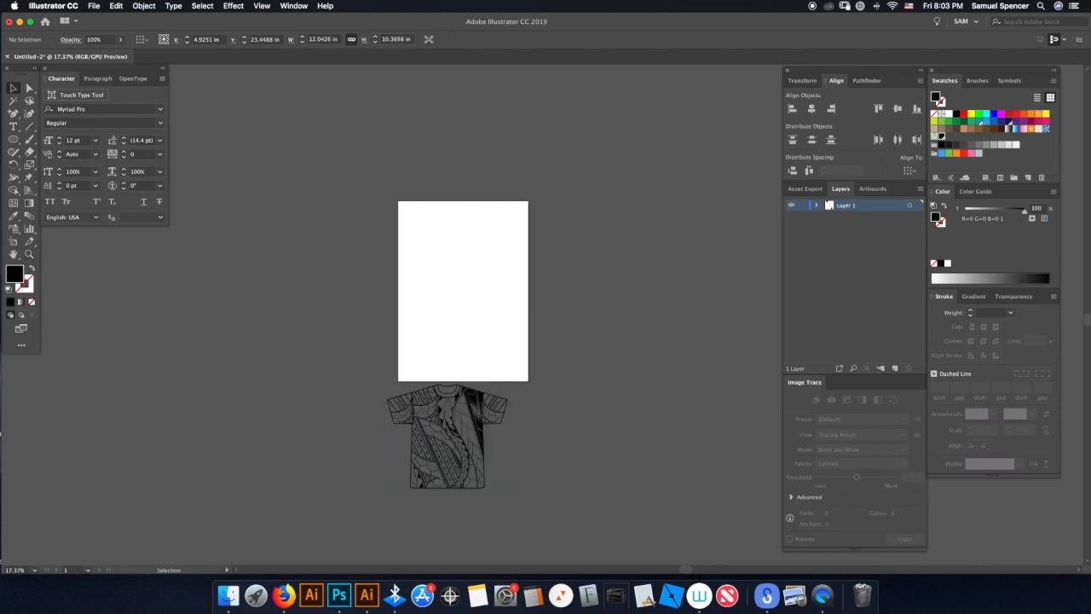
{"action": "left_click_drag", "start_coordinate": [588, 341], "coordinate": [633, 223]}
{"action": "left_click", "coordinate": [496, 324]}
{"action": "key", "text": "Delete"}
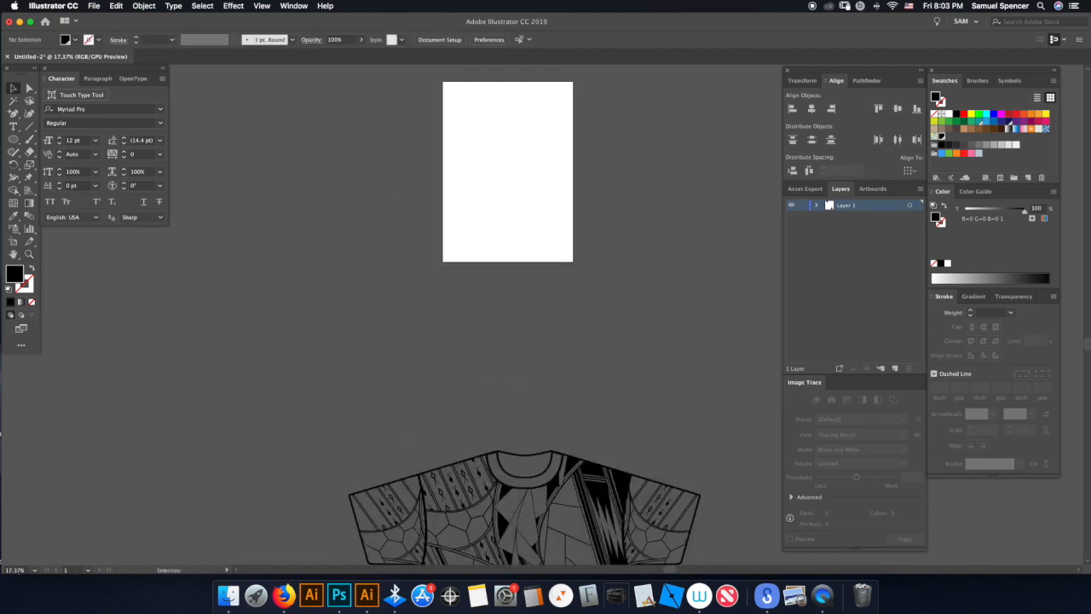
{"action": "left_click_drag", "start_coordinate": [545, 478], "coordinate": [494, 263]}
{"action": "left_click_drag", "start_coordinate": [512, 426], "coordinate": [550, 426]}
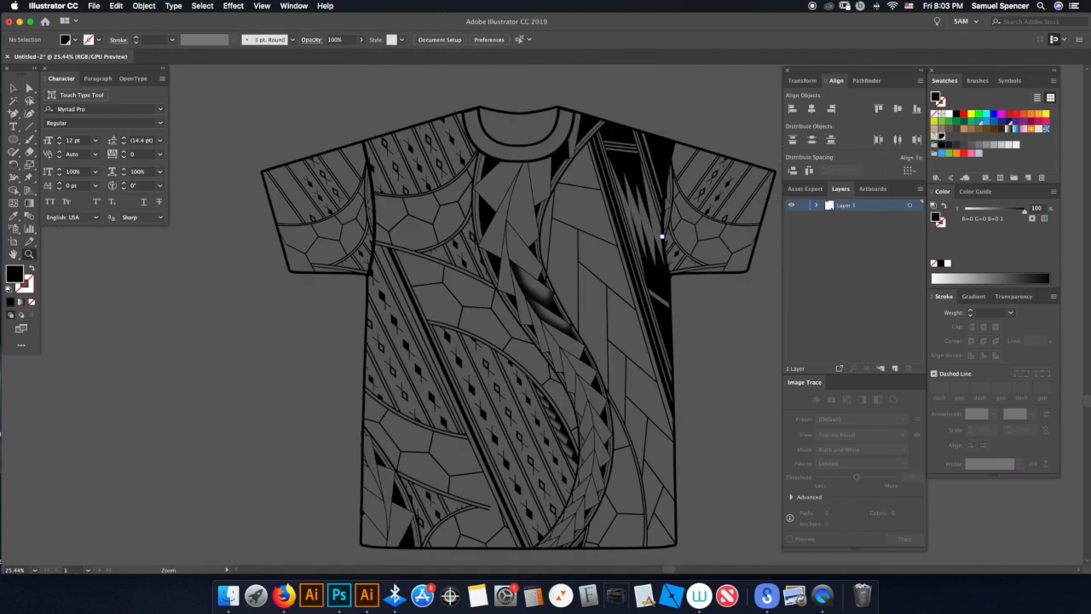
{"action": "left_click_drag", "start_coordinate": [692, 150], "coordinate": [658, 239]}
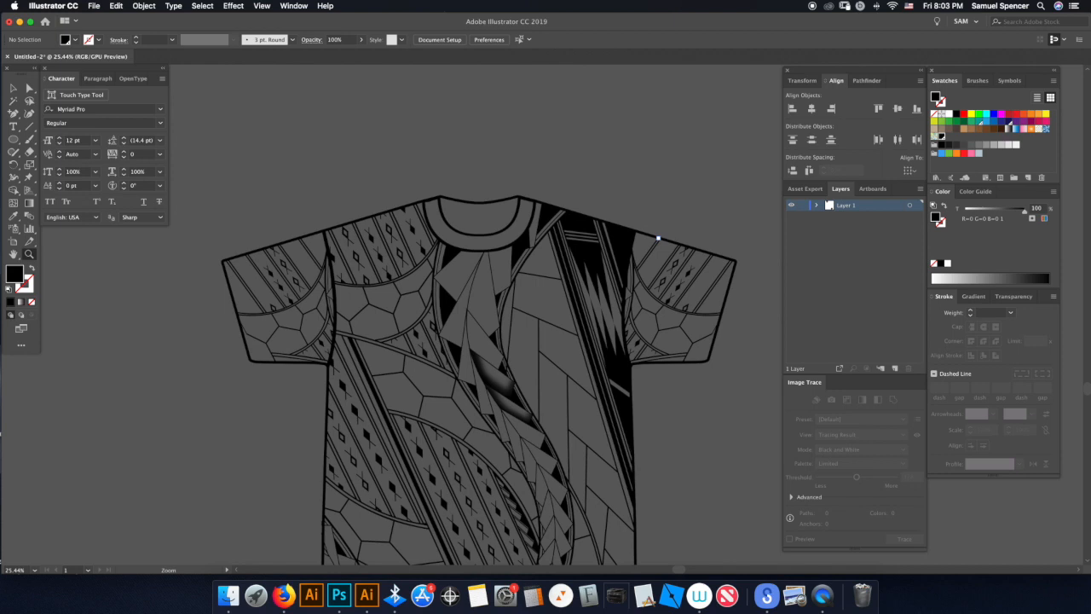
{"action": "left_click_drag", "start_coordinate": [658, 239], "coordinate": [645, 345]}
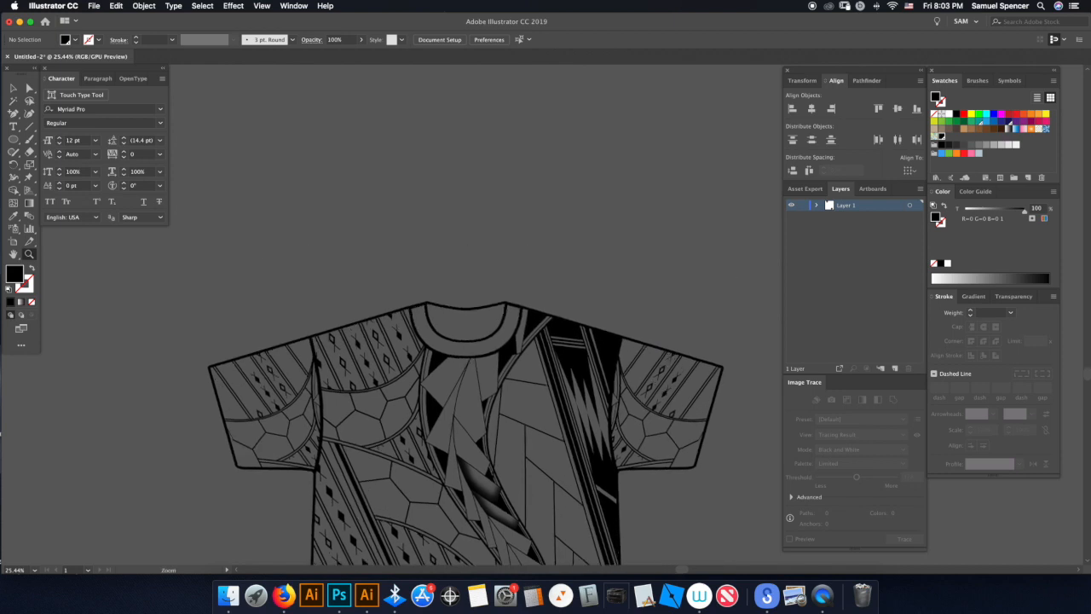
{"action": "key", "text": "super+minus"}
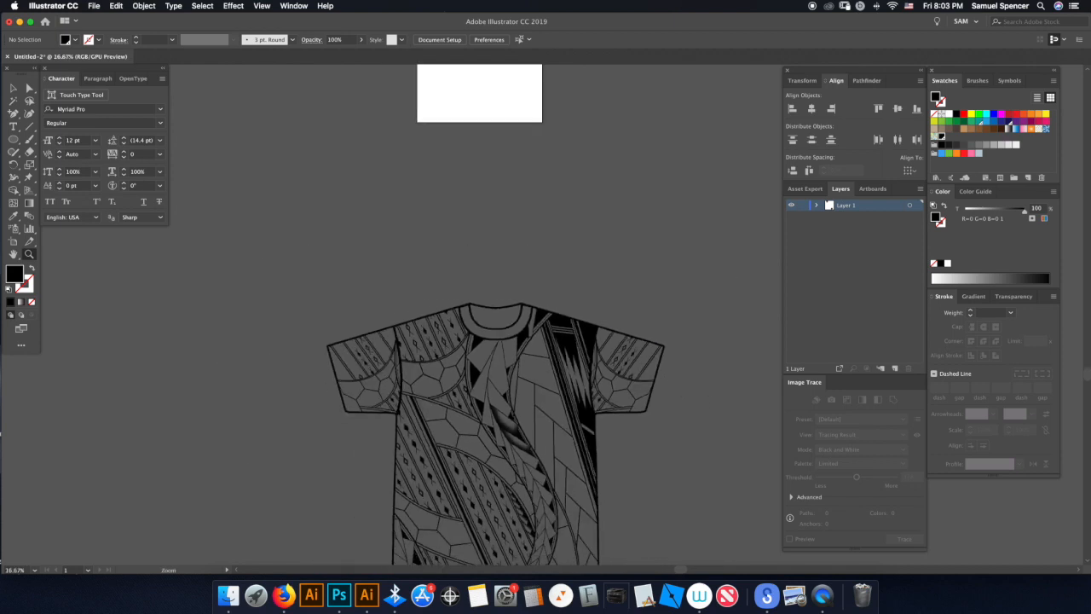